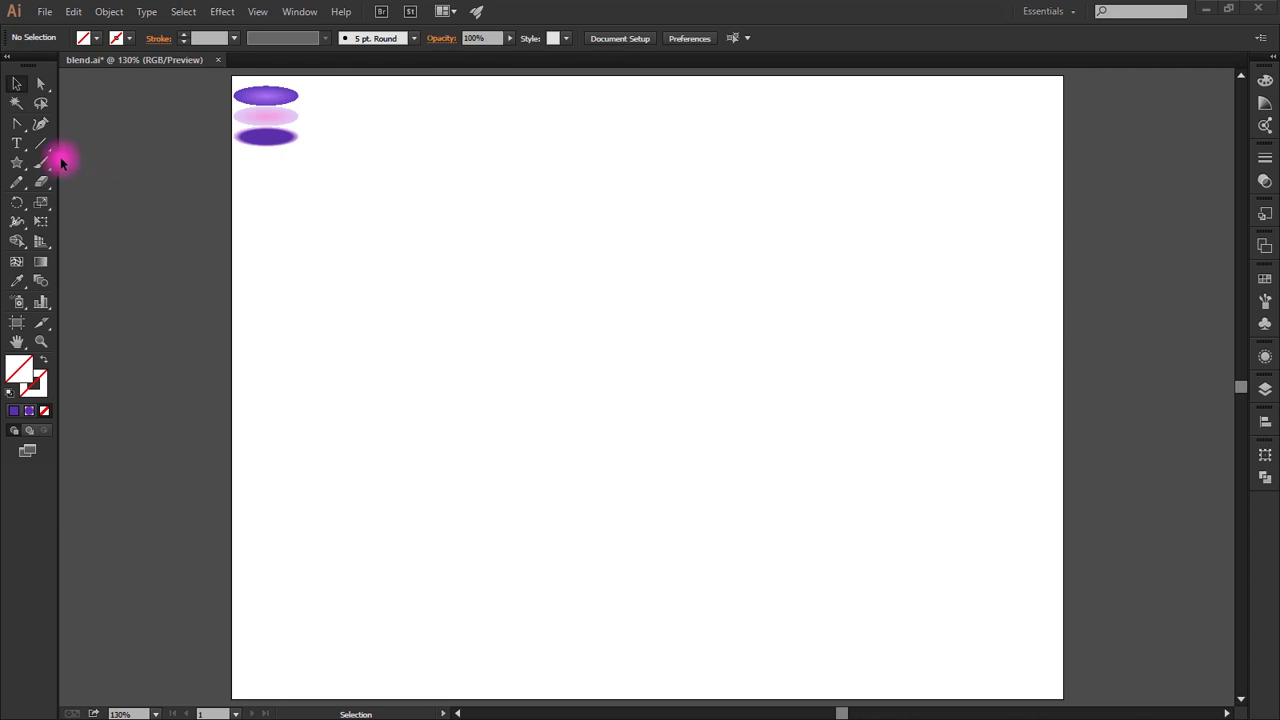
- Draw an 86 × 86 px circle at the page centre with the Ellipse Tool
{"action": "mouse_move", "coordinate": [16, 162]}
{"action": "left_mouse_down"}
{"action": "mouse_move", "coordinate": [83, 218]}
{"action": "mouse_move", "coordinate": [85, 201]}
{"action": "left_mouse_up"}
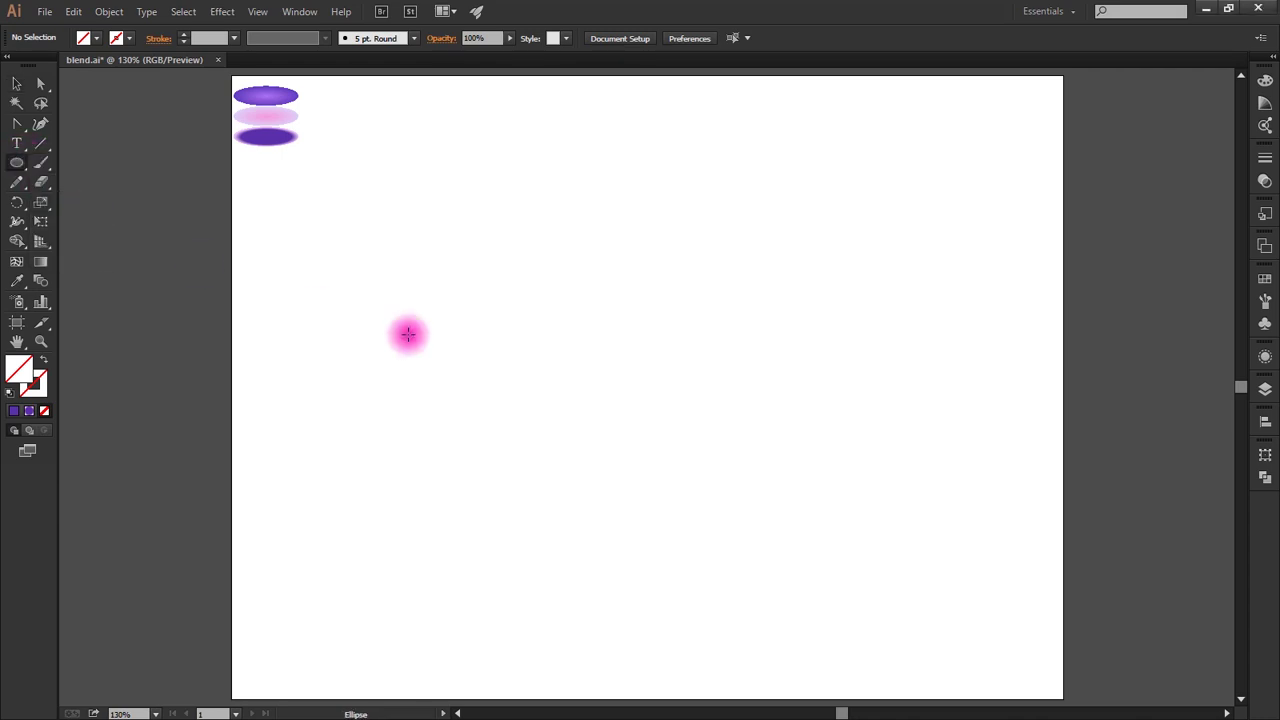
{"action": "left_click", "coordinate": [632, 376]}
{"action": "left_click", "coordinate": [551, 391]}
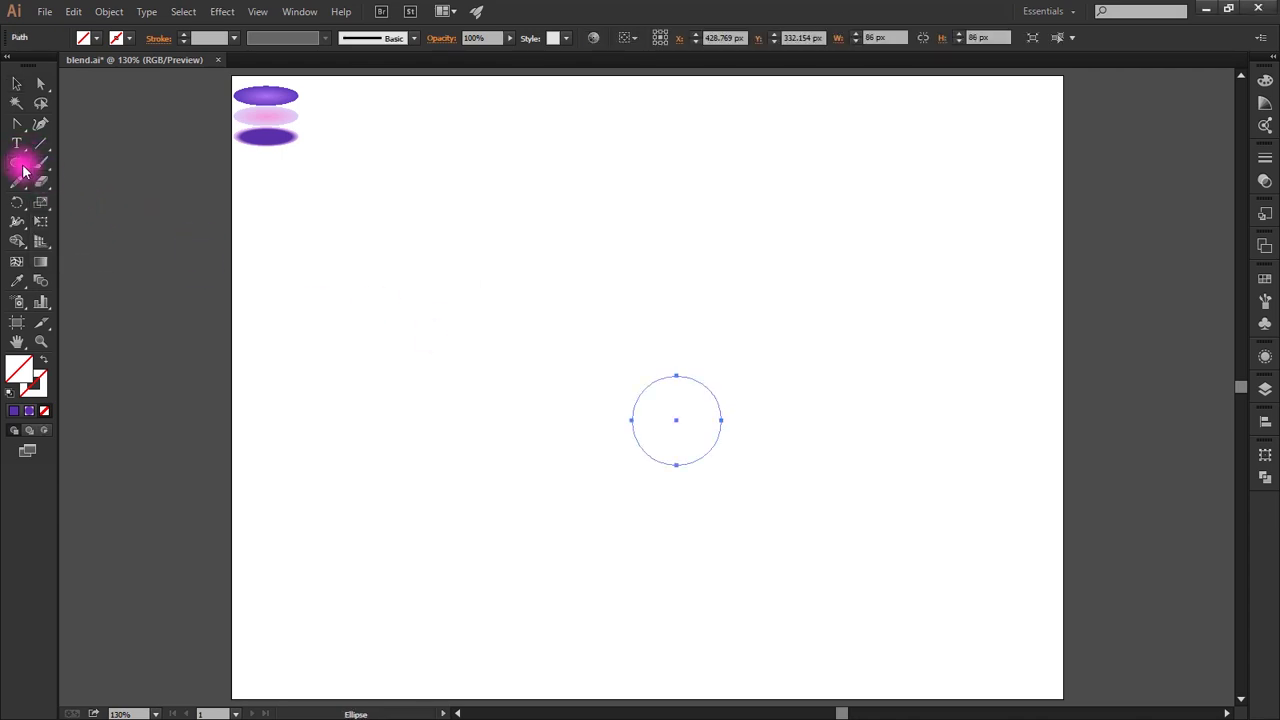
{"action": "mouse_move", "coordinate": [20, 163]}
{"action": "left_mouse_down"}
{"action": "mouse_move", "coordinate": [106, 217]}
{"action": "mouse_move", "coordinate": [80, 237]}
{"action": "left_mouse_up"}
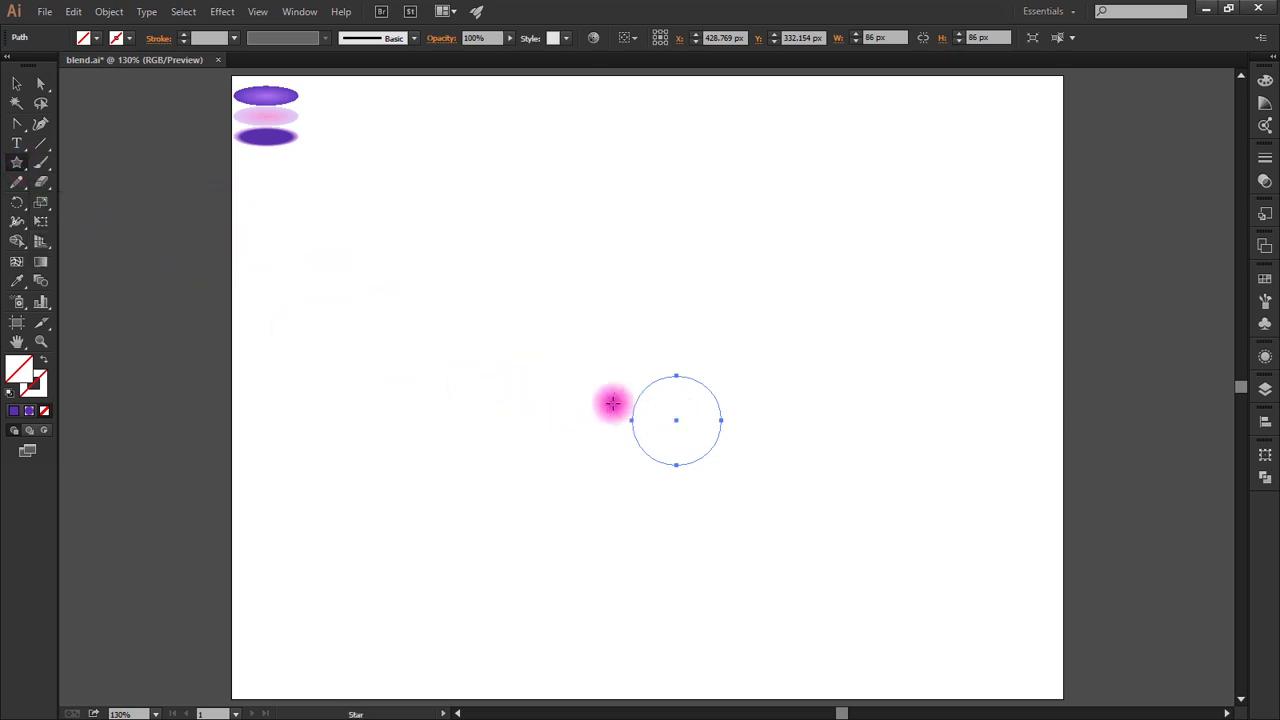
- Create a 10-point star centred on the circle with radii 133 px and 63 px
{"action": "left_click", "coordinate": [678, 428]}
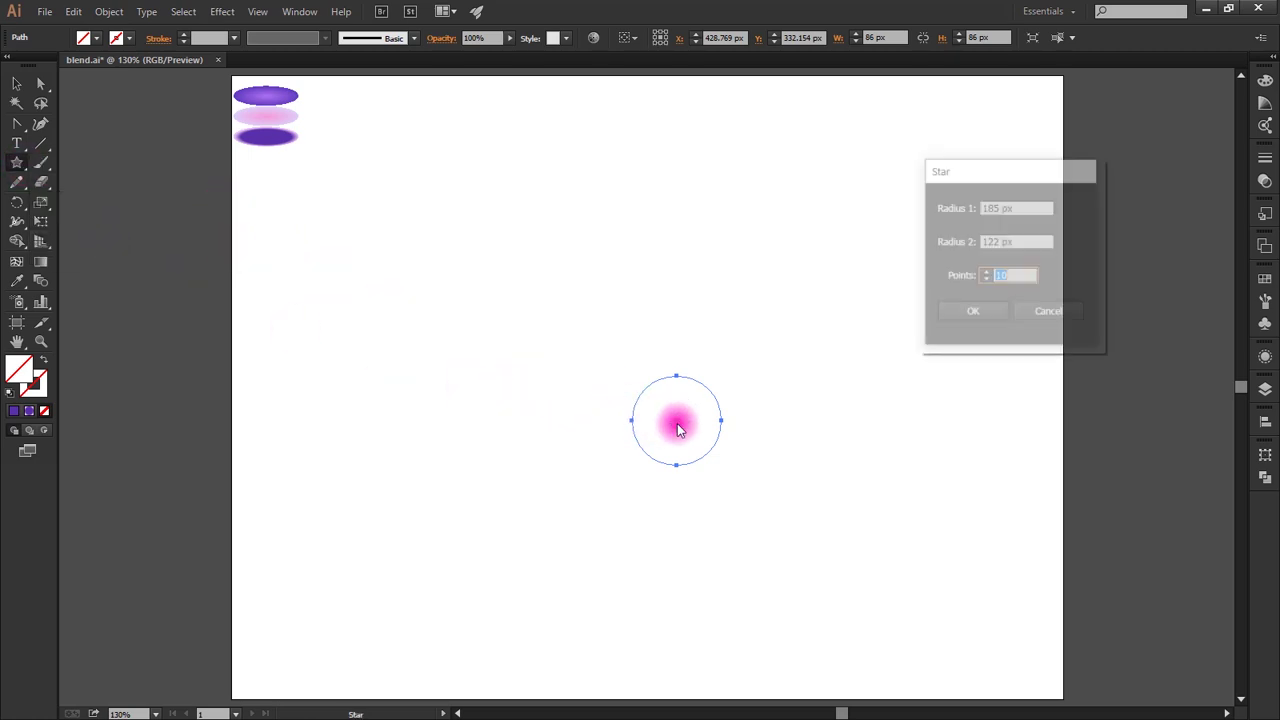
{"action": "left_click", "coordinate": [1020, 208]}
{"action": "key", "text": "BackSpace"}
{"action": "type", "text": "133"}
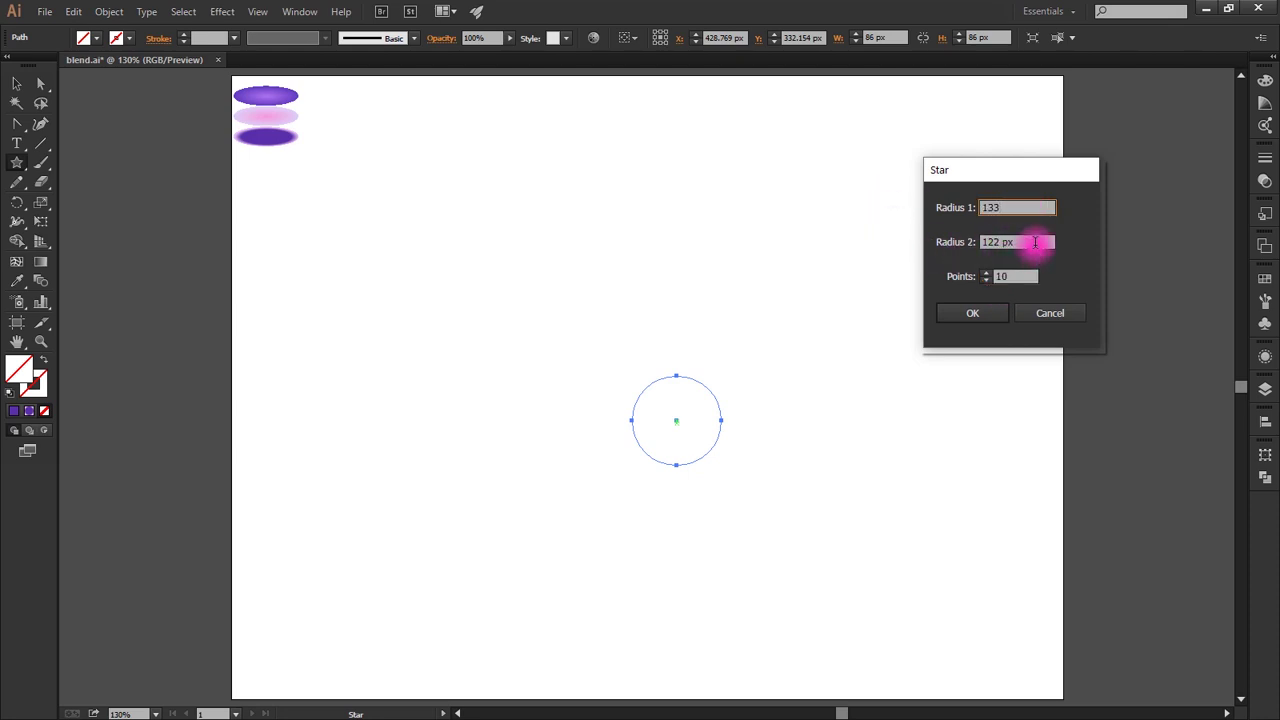
{"action": "key", "text": "Tab"}
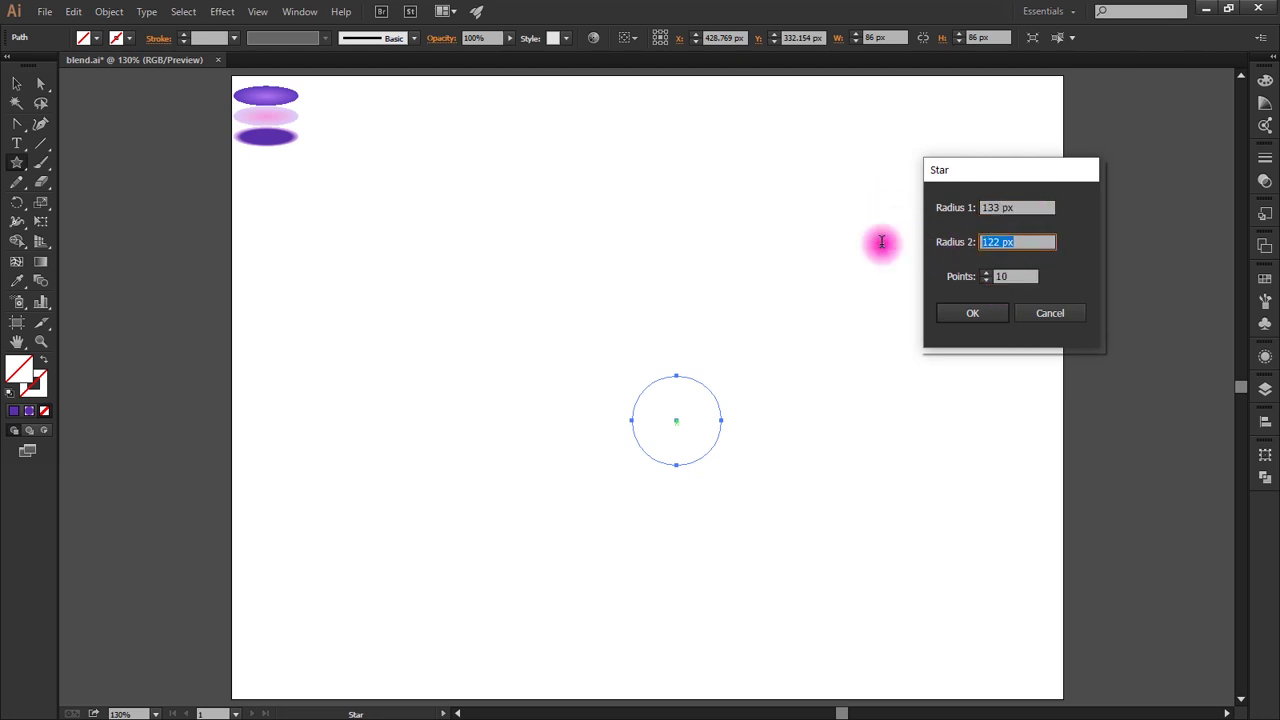
{"action": "type", "text": "60"}
{"action": "key", "text": "Tab"}
{"action": "type", "text": "5"}
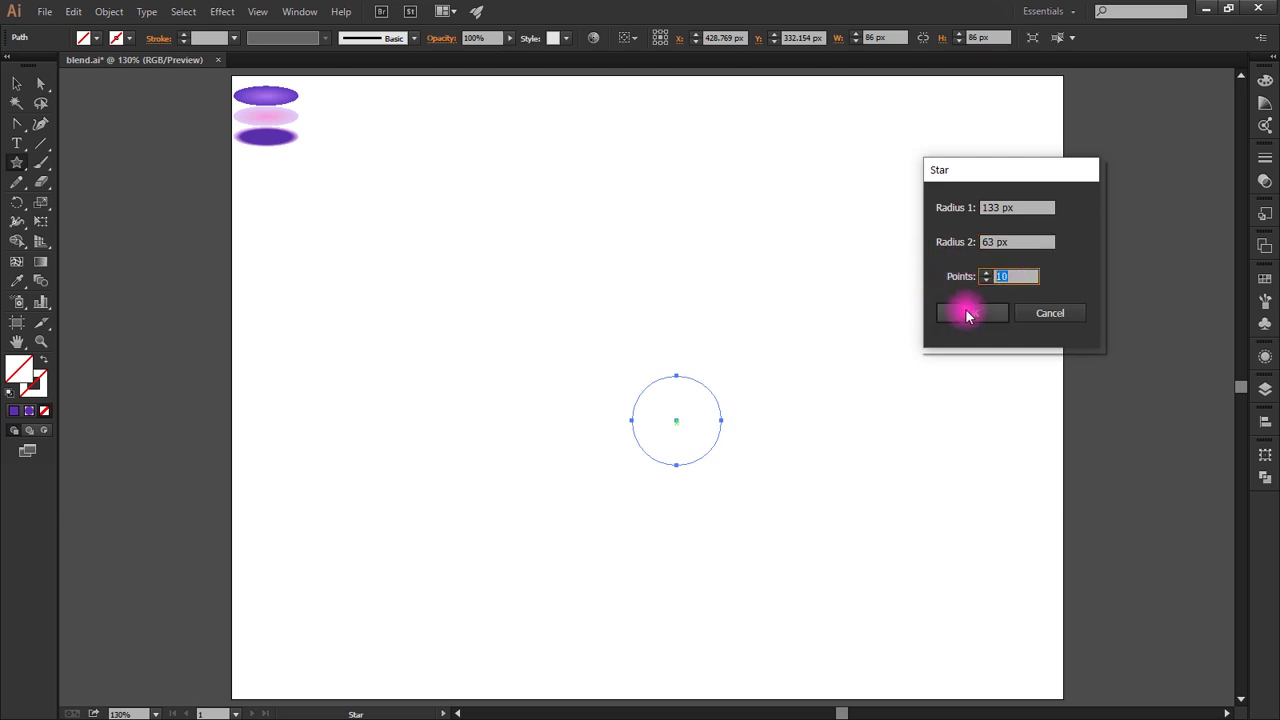
{"action": "left_click", "coordinate": [968, 312]}
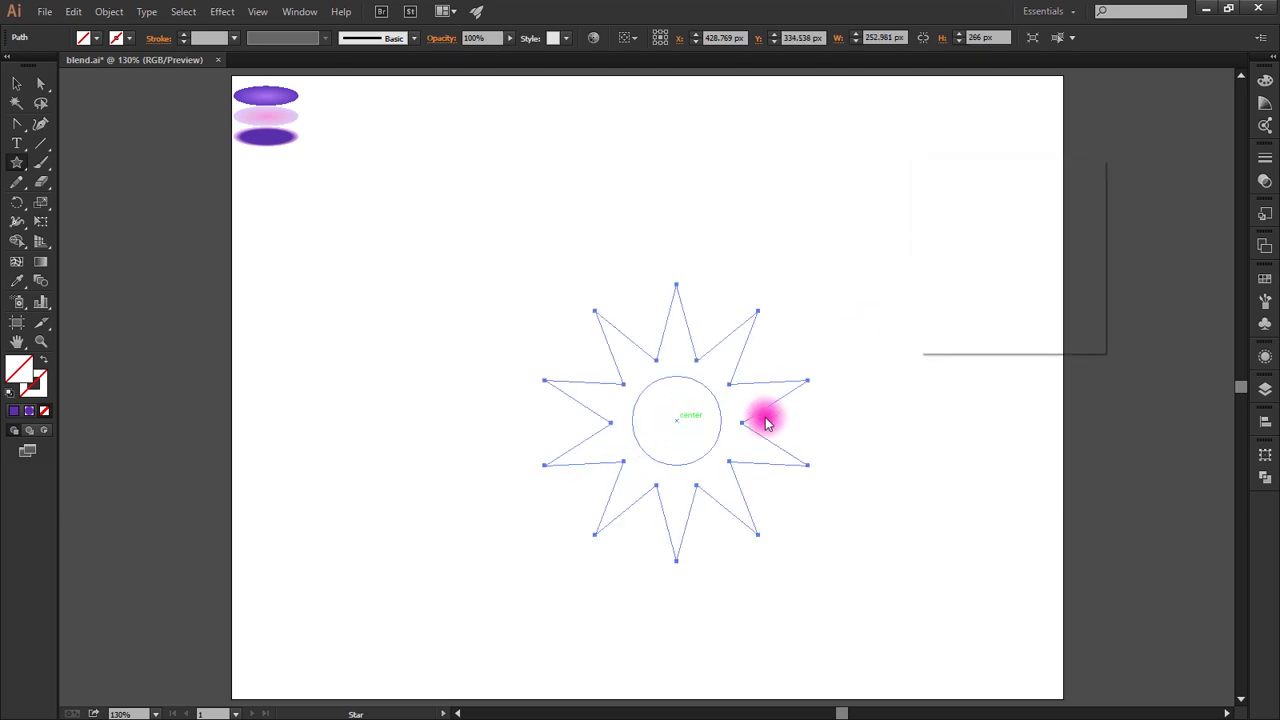
- Add a second concentric 10-point star with radii 185 px and 122 px
{"action": "left_click", "coordinate": [763, 421]}
{"action": "left_click", "coordinate": [1013, 208]}
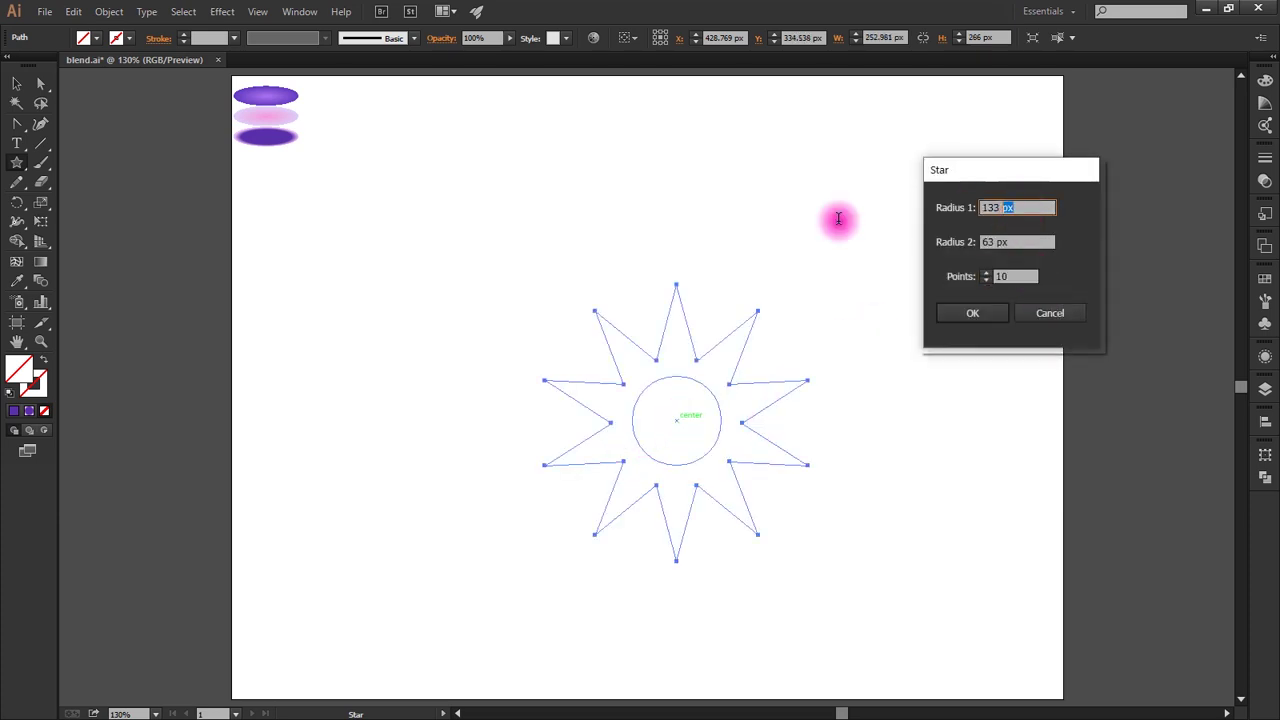
{"action": "type", "text": "185"}
{"action": "left_click", "coordinate": [1010, 244]}
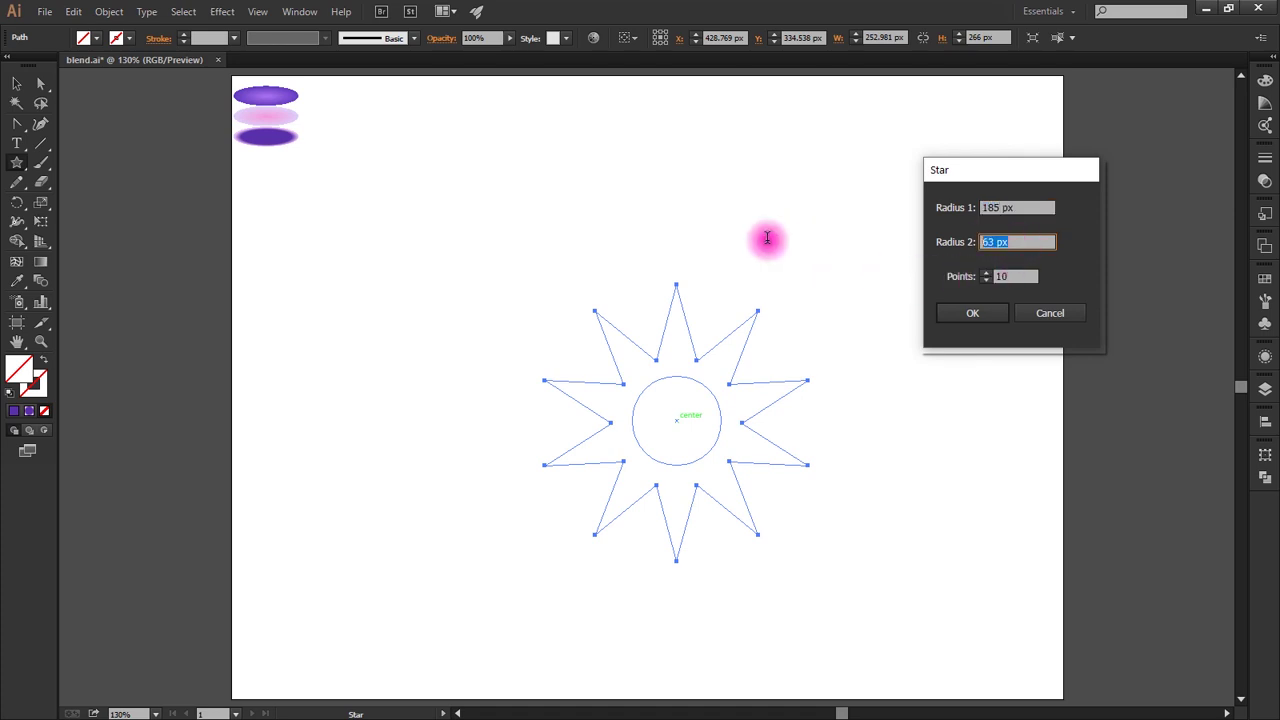
{"action": "type", "text": "22"}
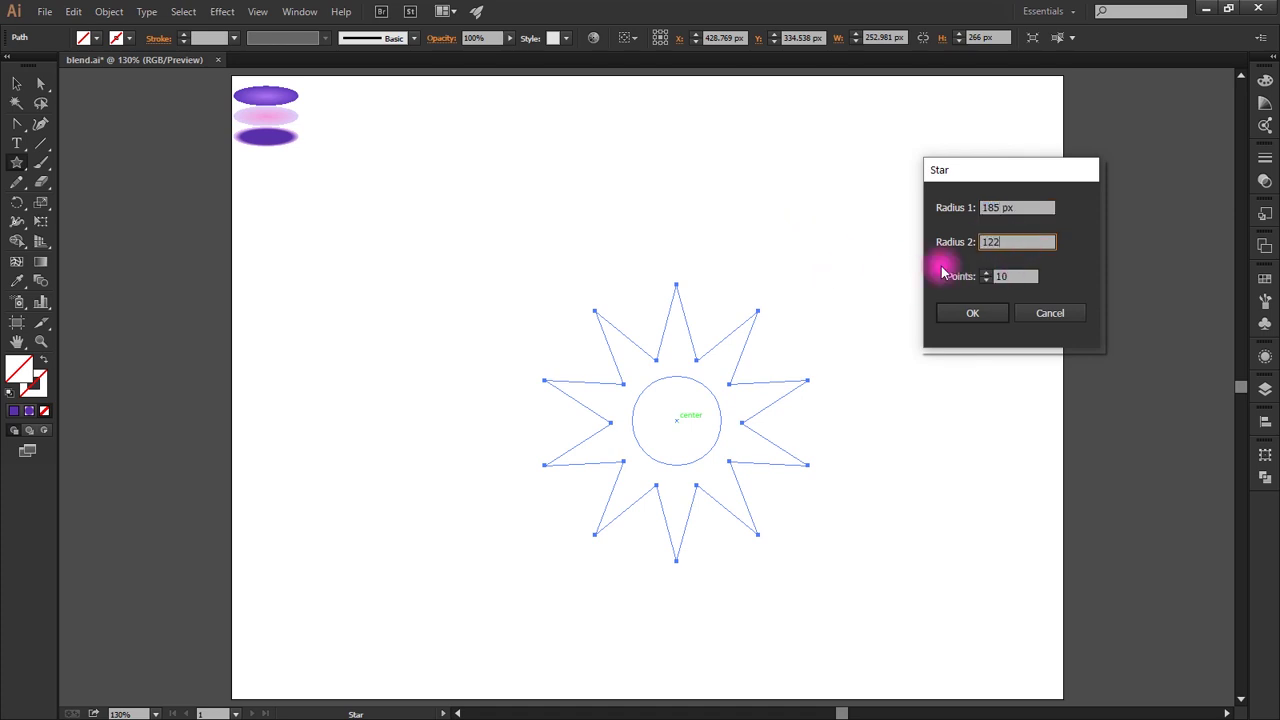
{"action": "left_click", "coordinate": [953, 312]}
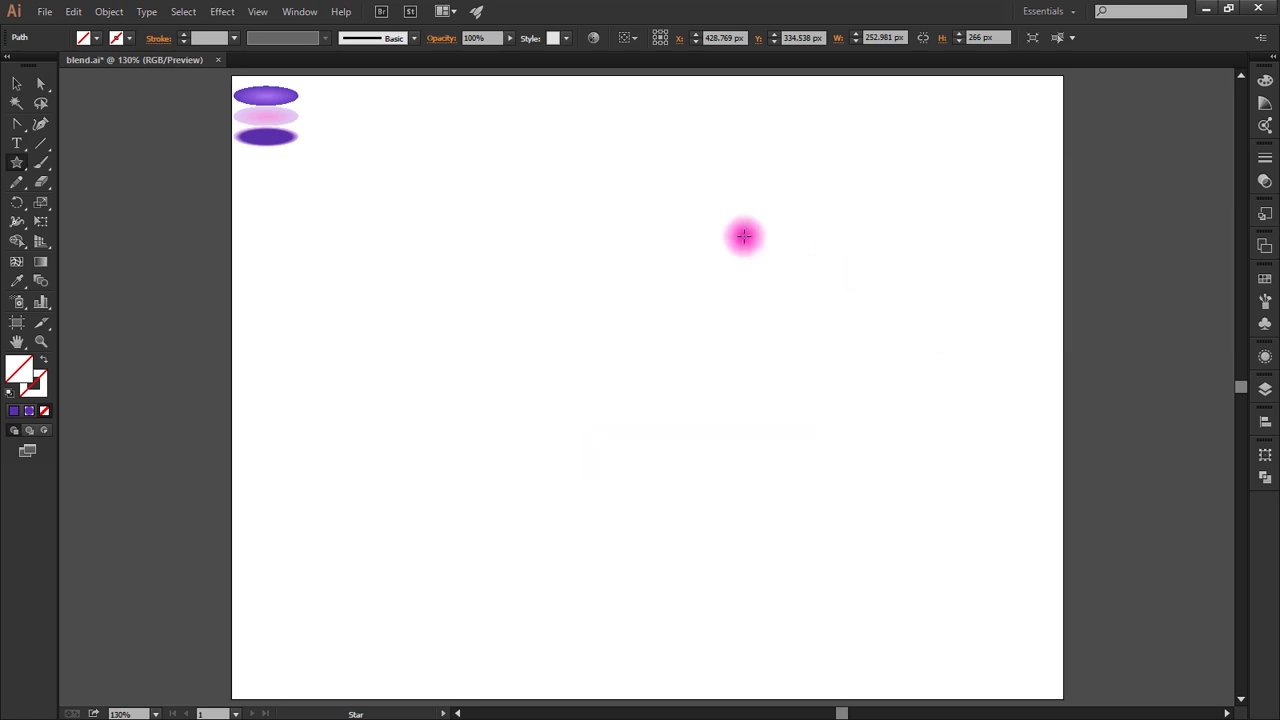
{"action": "left_click", "coordinate": [17, 88]}
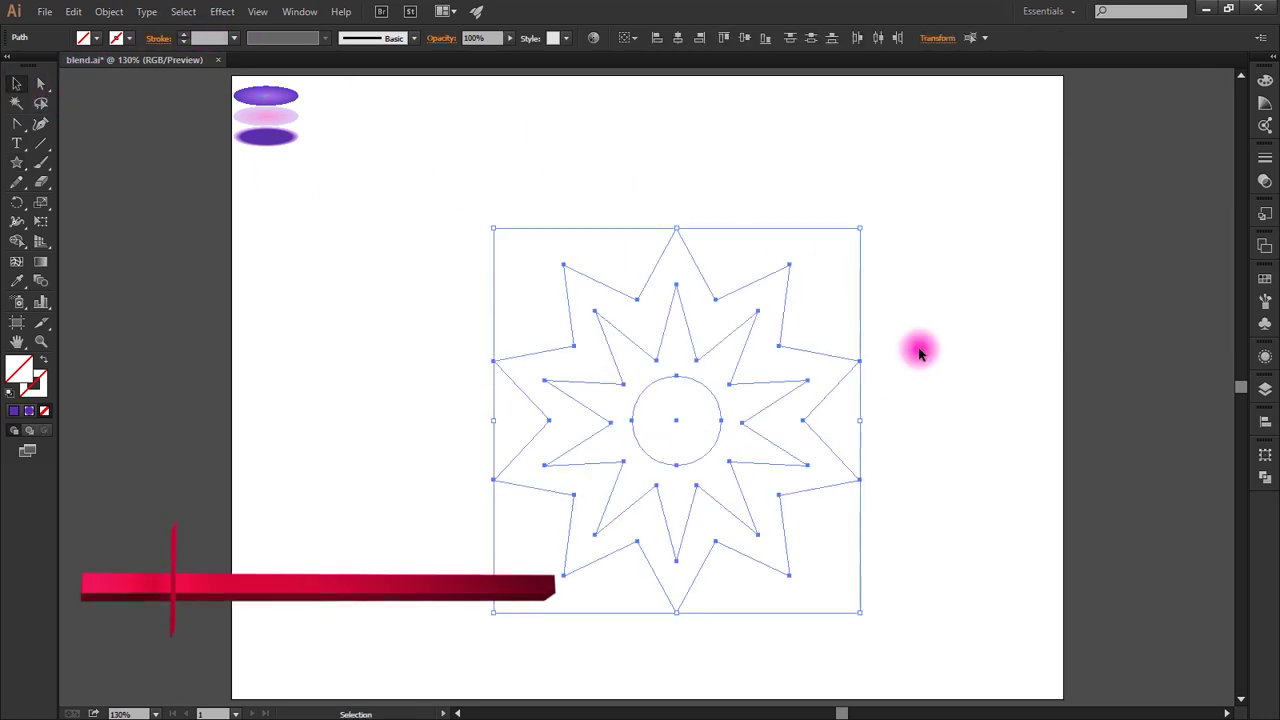
- Eyedrop the bottom ellipse's dark purple gradient onto the centre circle
{"action": "key", "text": "Delete"}
{"action": "left_click_drag", "start_coordinate": [795, 236], "coordinate": [760, 293]}
{"action": "key", "text": "ctrl+z"}
{"action": "key", "text": "Delete"}
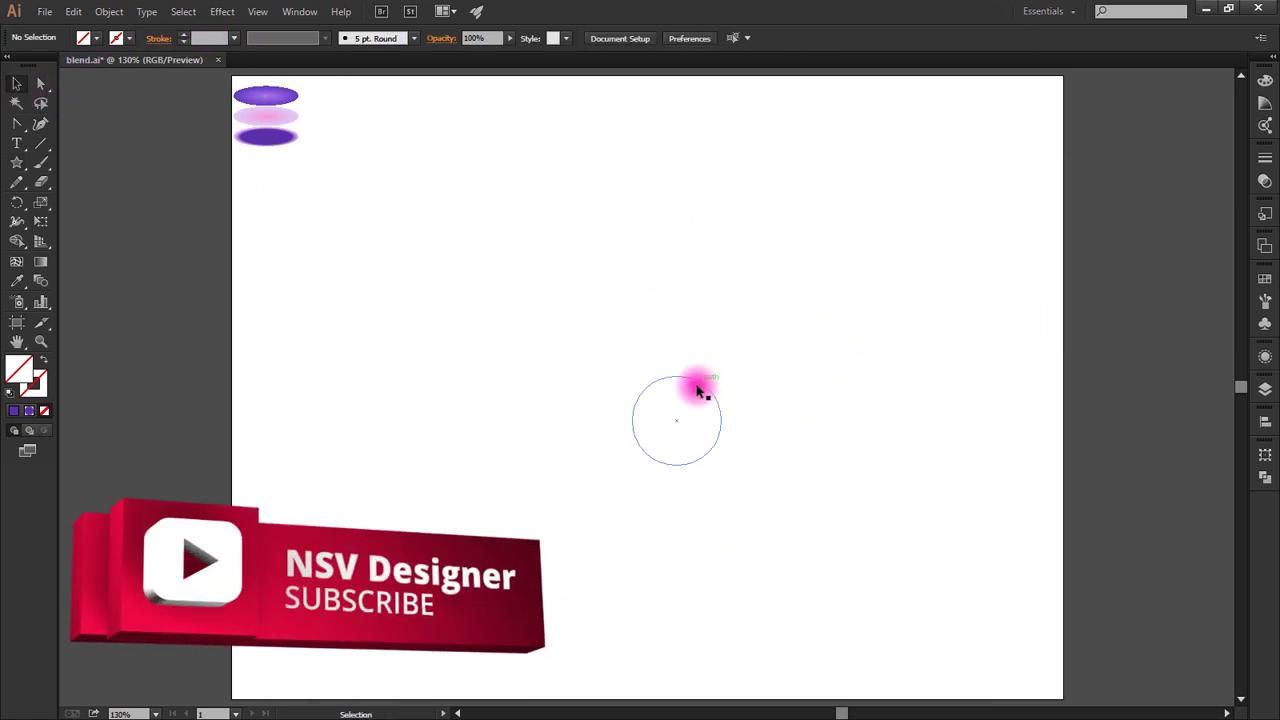
{"action": "left_click", "coordinate": [704, 383]}
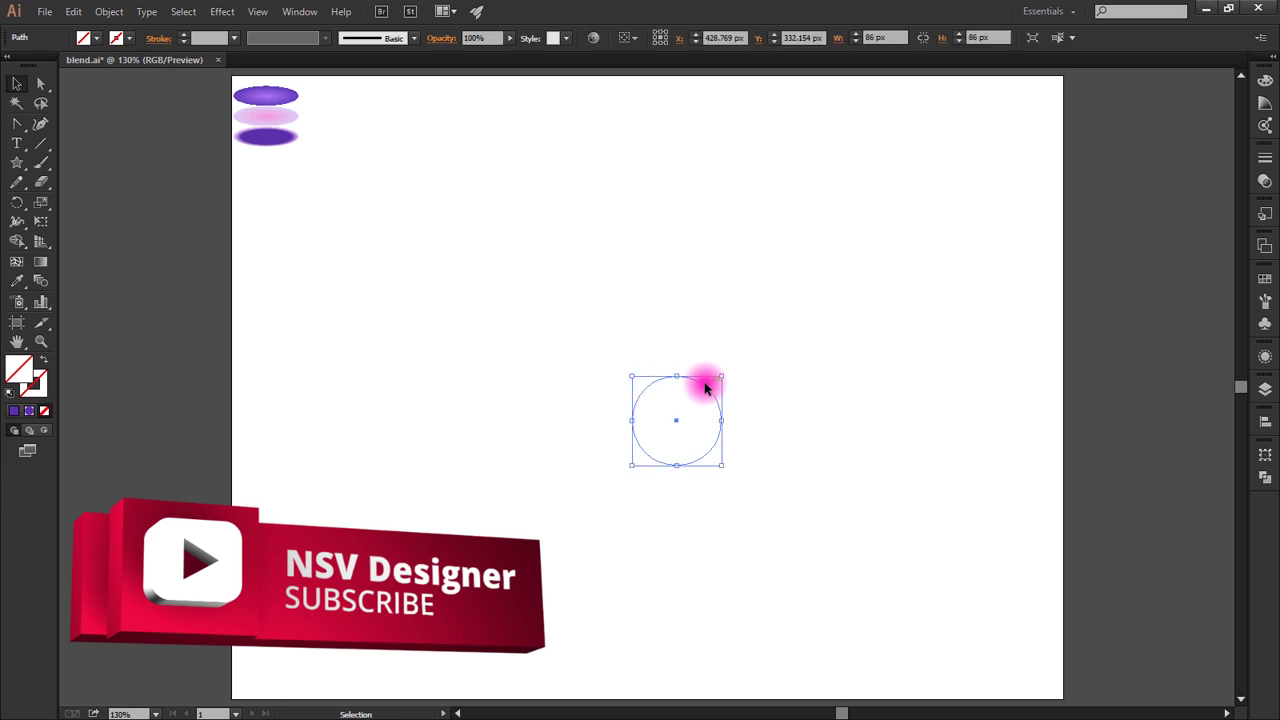
{"action": "key", "text": "i"}
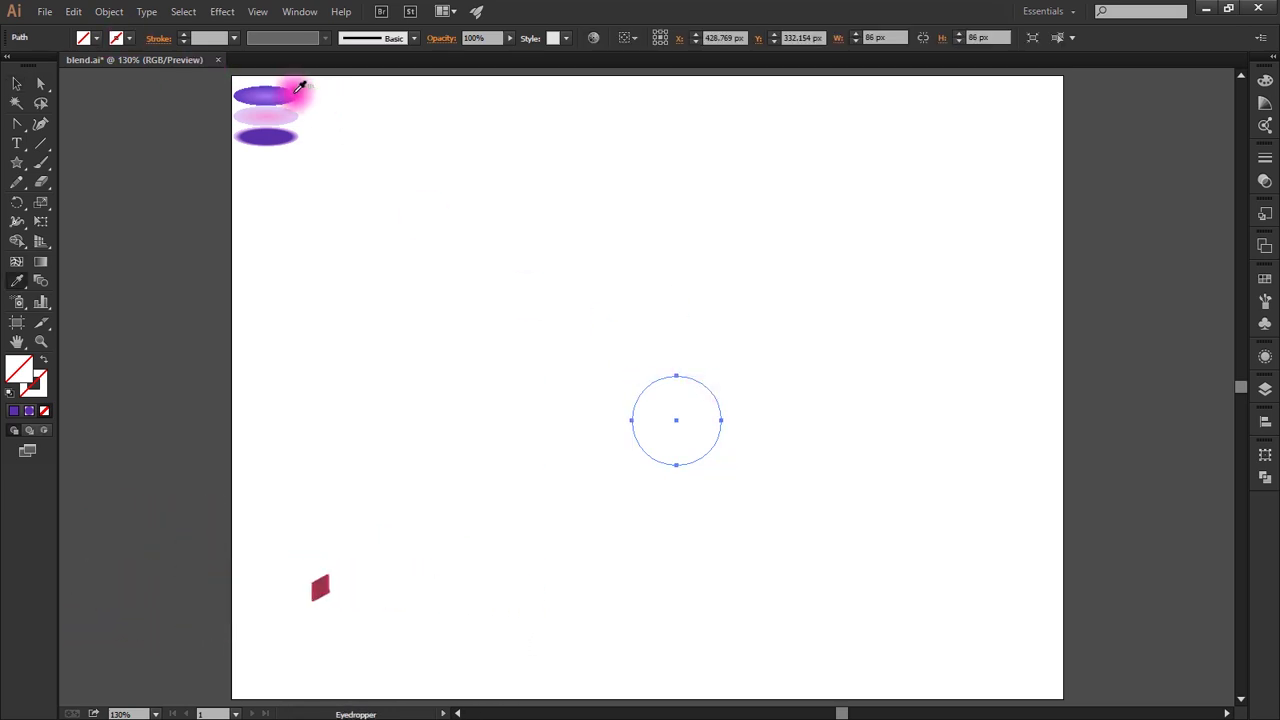
{"action": "key", "text": "v"}
{"action": "left_click", "coordinate": [677, 271]}
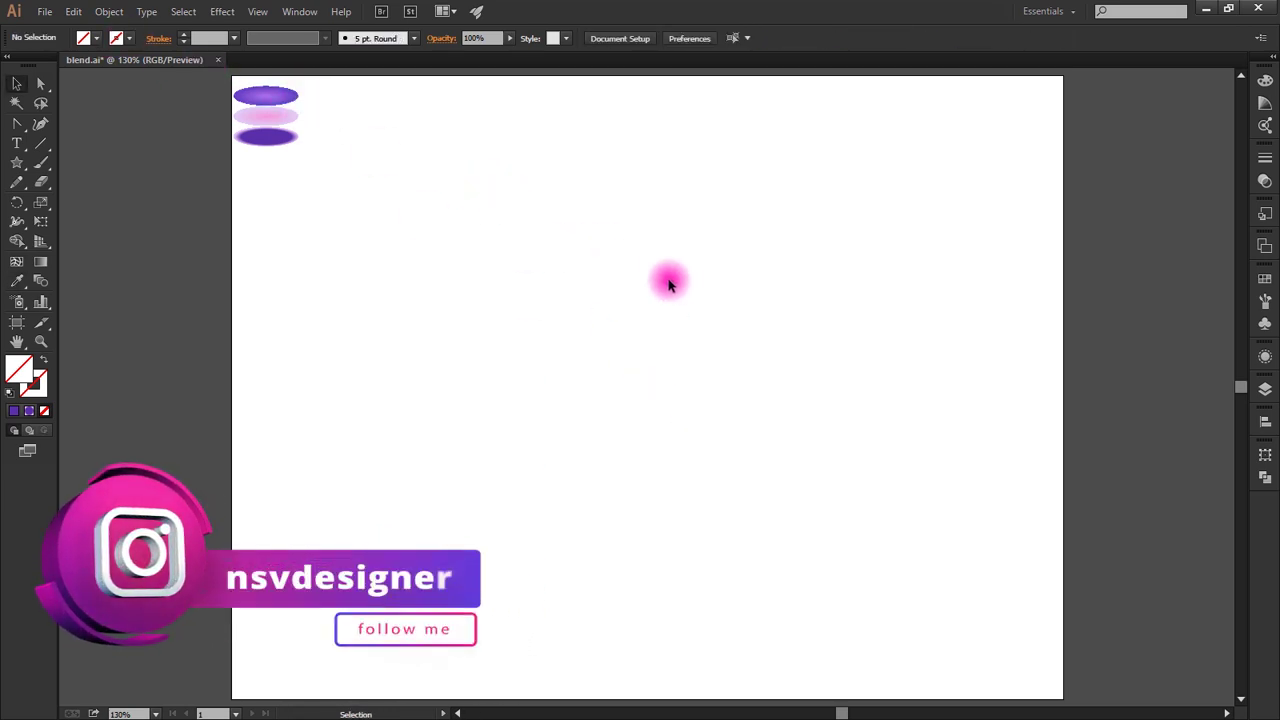
{"action": "left_click_drag", "start_coordinate": [643, 246], "coordinate": [692, 290]}
{"action": "left_click", "coordinate": [704, 427]}
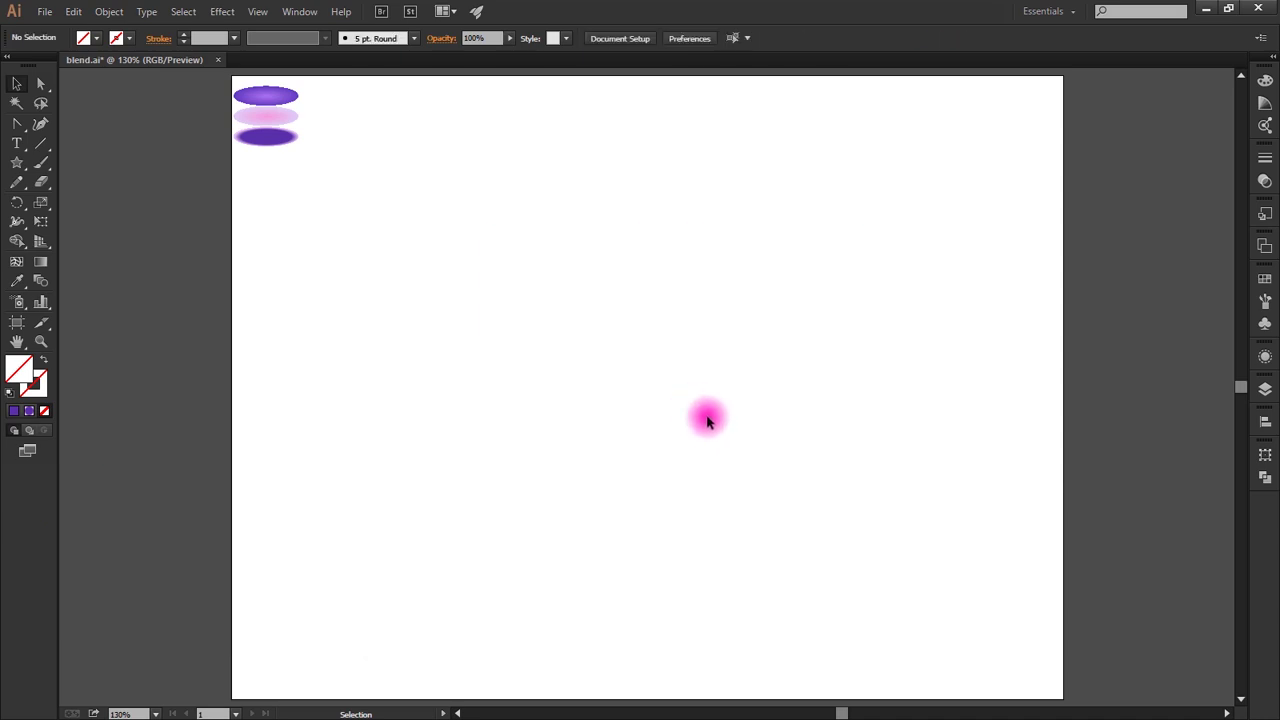
{"action": "left_click", "coordinate": [706, 421]}
{"action": "key", "text": "i"}
{"action": "left_click", "coordinate": [262, 137]}
{"action": "key", "text": "v"}
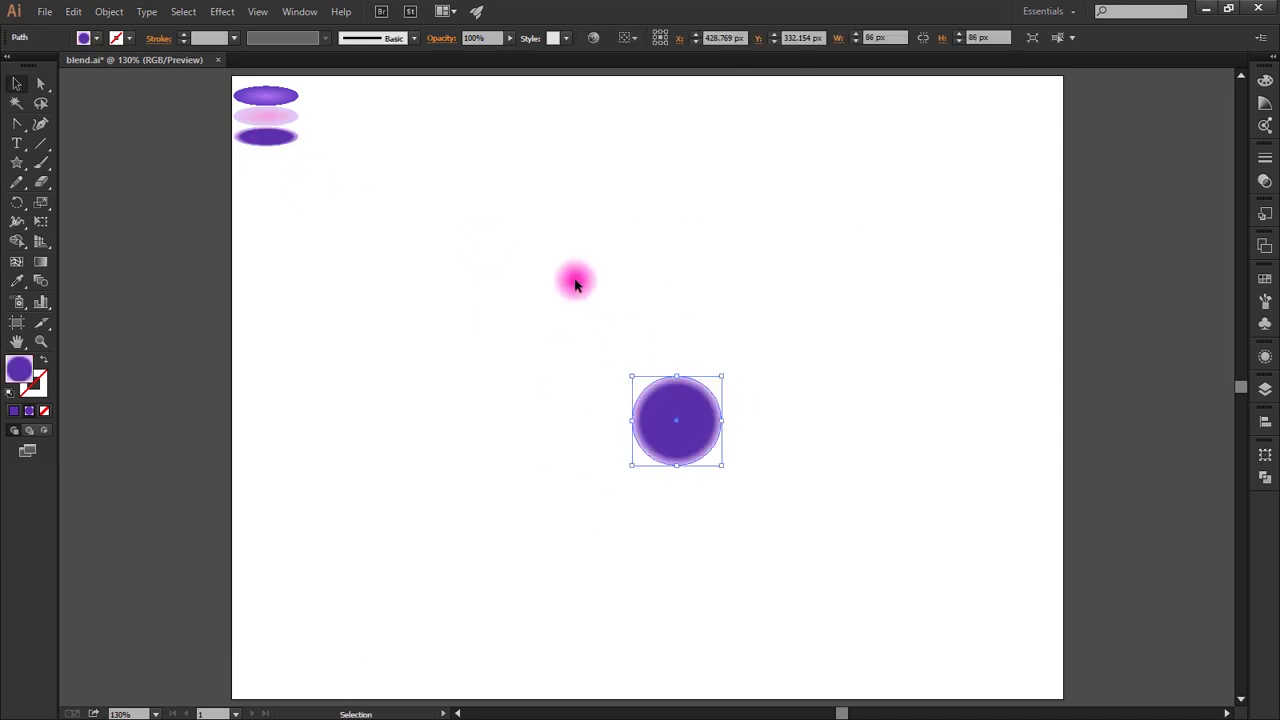
- Eyedrop the pink gradient onto the inner star and the purple gradient onto the outer star
{"action": "left_click", "coordinate": [643, 329]}
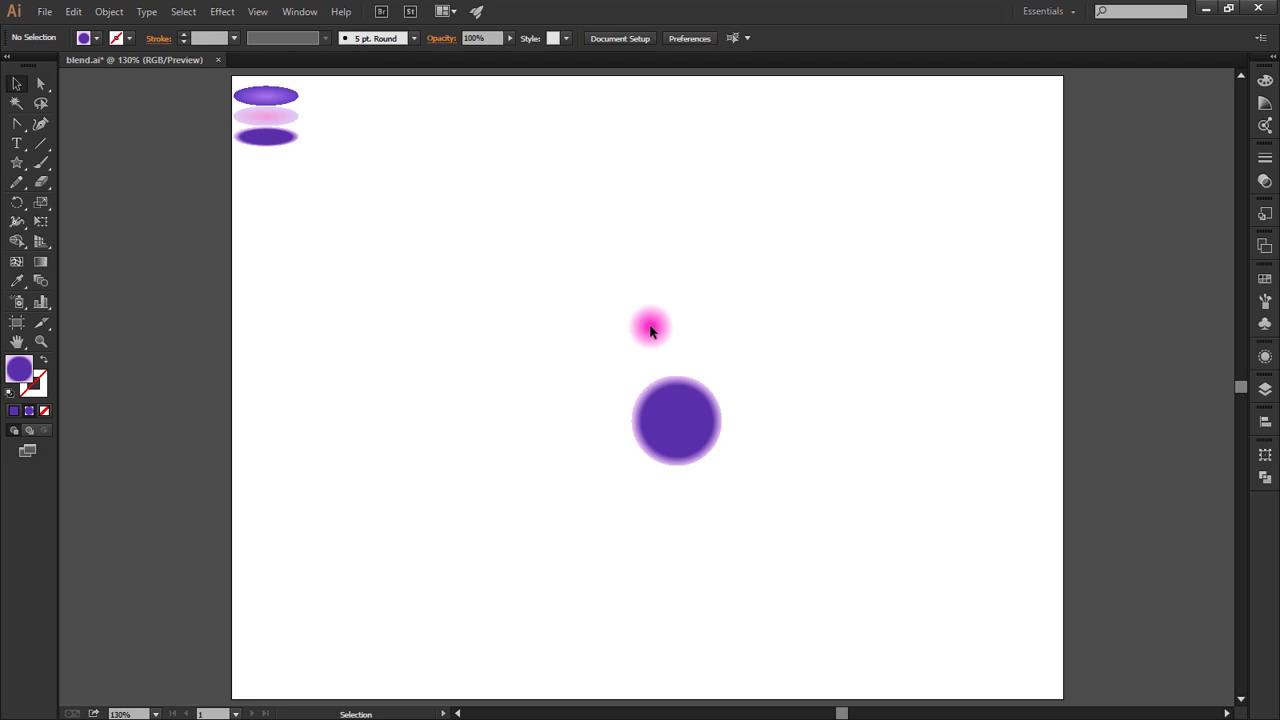
{"action": "left_click", "coordinate": [660, 336]}
{"action": "key", "text": "i"}
{"action": "left_click", "coordinate": [290, 118]}
{"action": "key", "text": "v"}
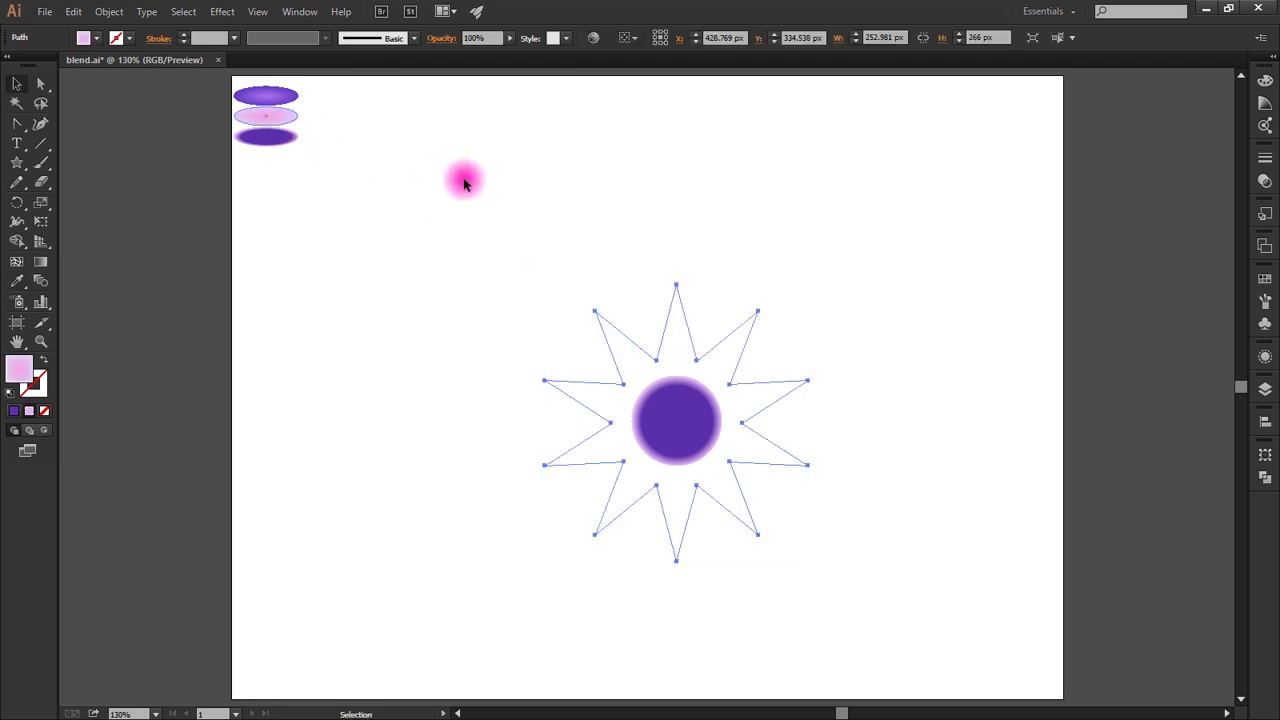
{"action": "left_click_drag", "start_coordinate": [621, 224], "coordinate": [647, 288]}
{"action": "key", "text": "i"}
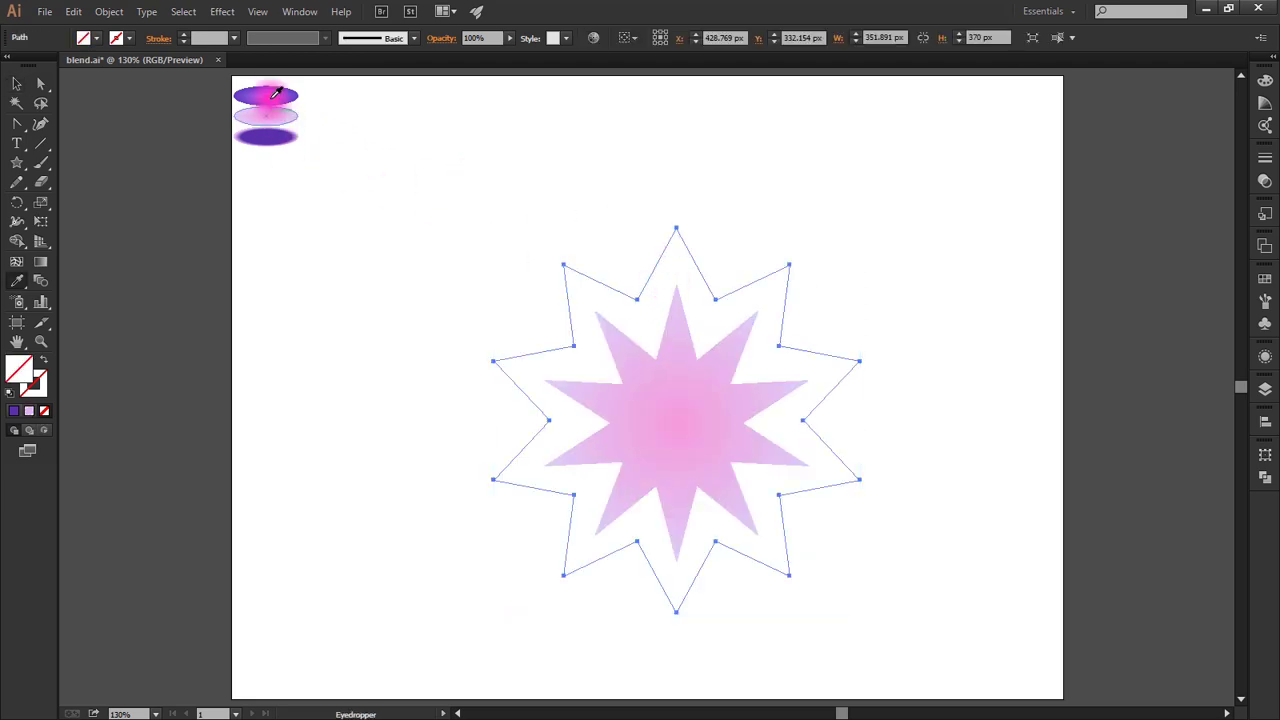
{"action": "left_click", "coordinate": [277, 93]}
{"action": "key", "text": "v"}
- Swap fill to stroke on the outer star, inner star and circle
{"action": "left_click_drag", "start_coordinate": [517, 229], "coordinate": [731, 440]}
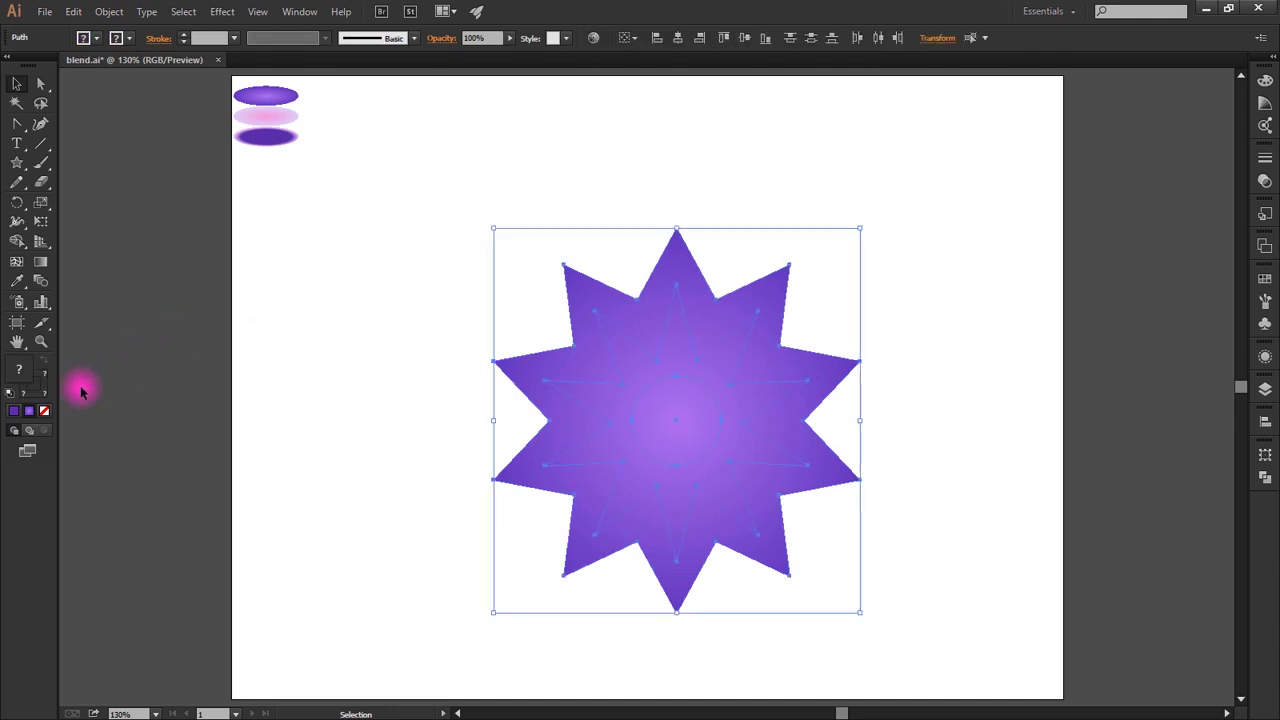
{"action": "left_click", "coordinate": [507, 407]}
{"action": "left_click", "coordinate": [534, 368]}
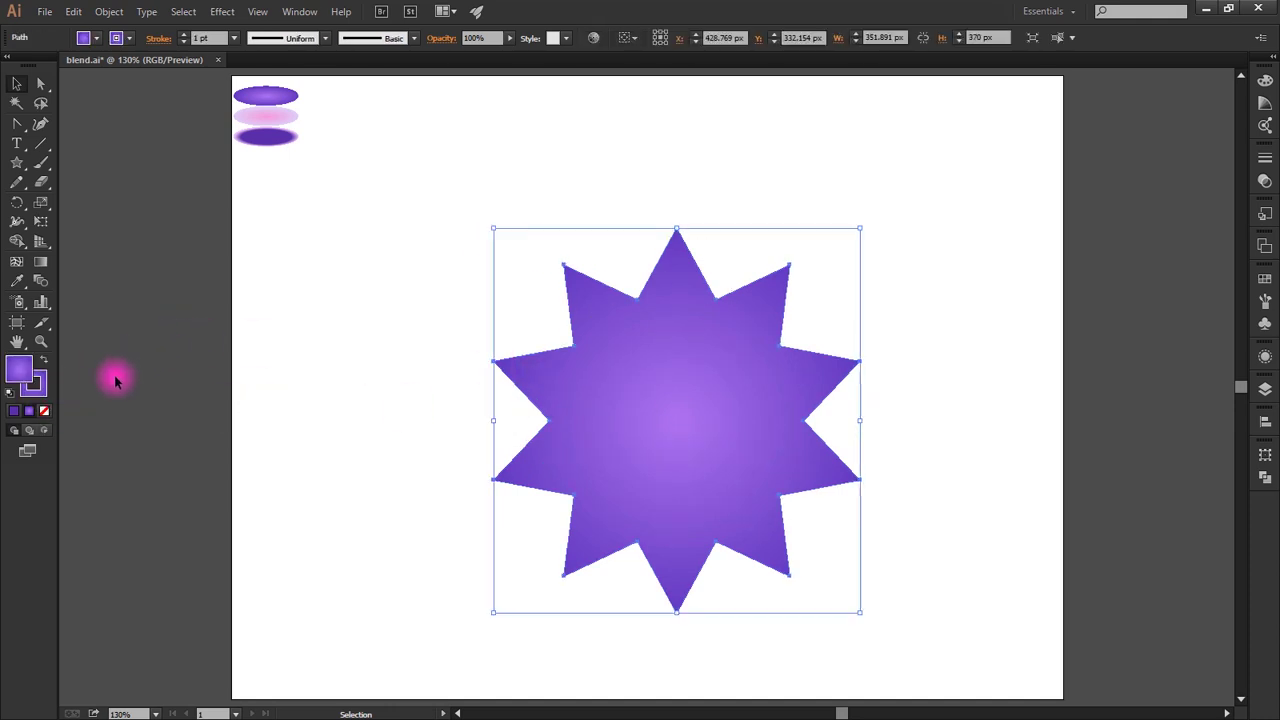
{"action": "left_click", "coordinate": [38, 393]}
{"action": "left_click", "coordinate": [580, 420]}
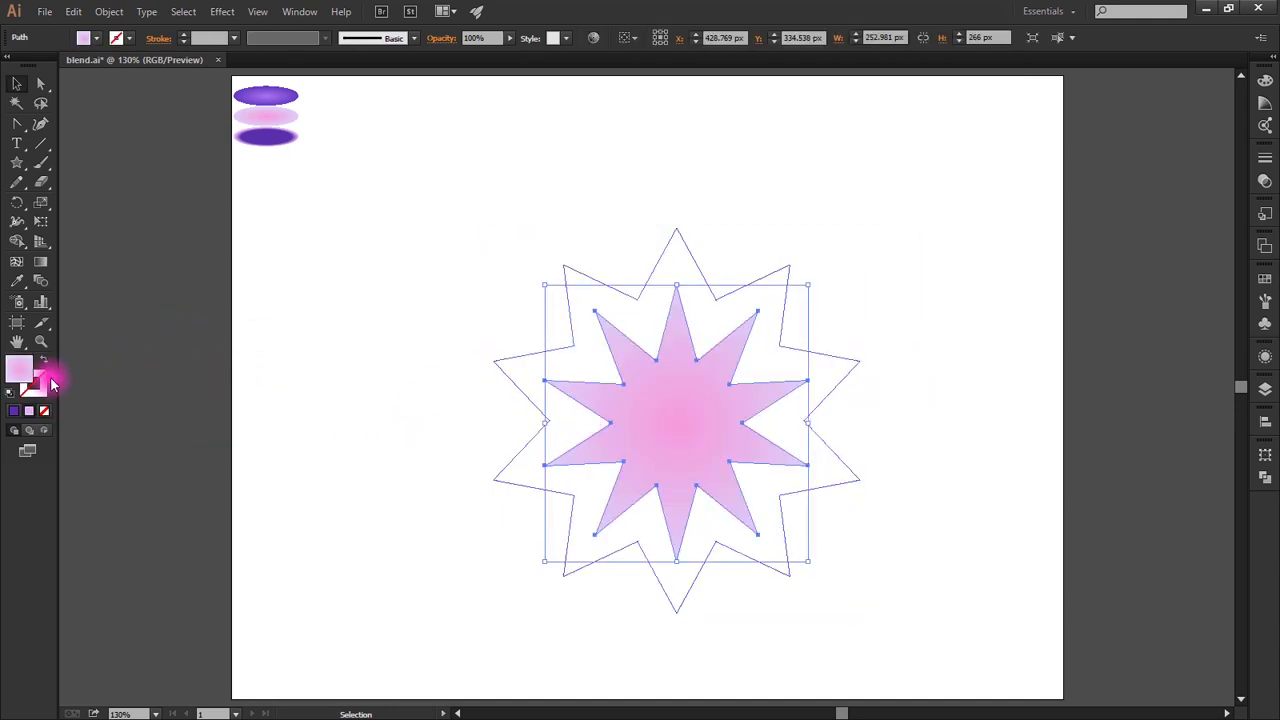
{"action": "left_click_drag", "start_coordinate": [53, 383], "coordinate": [674, 442]}
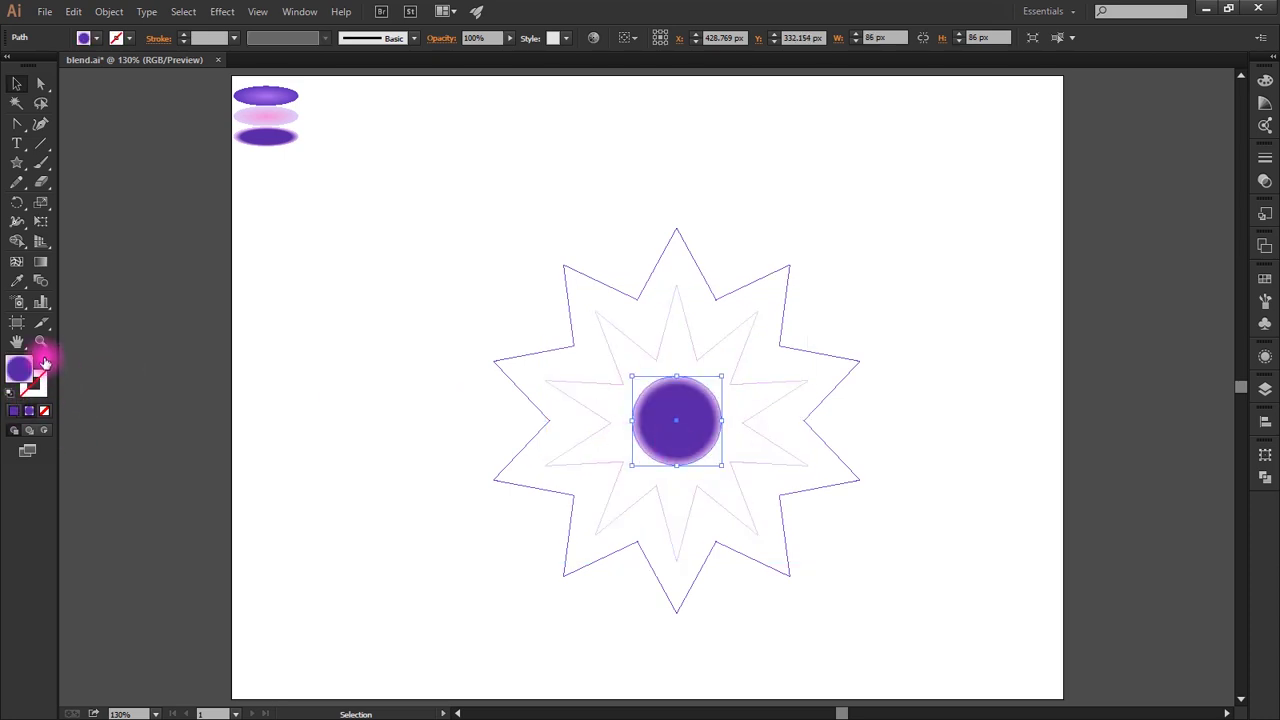
{"action": "left_click", "coordinate": [45, 362]}
- Give the circle and both stars a 0.3 pt stroke weight
{"action": "left_click", "coordinate": [409, 394]}
{"action": "left_click", "coordinate": [823, 397]}
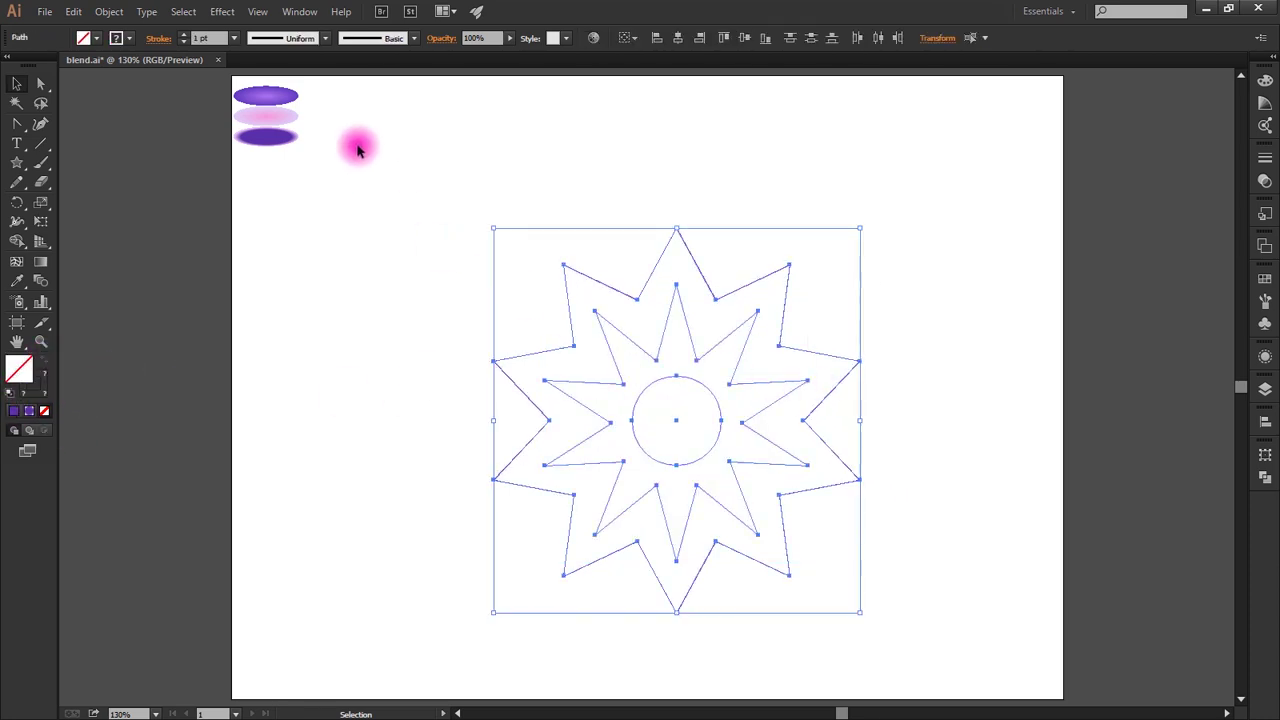
{"action": "left_click", "coordinate": [219, 38]}
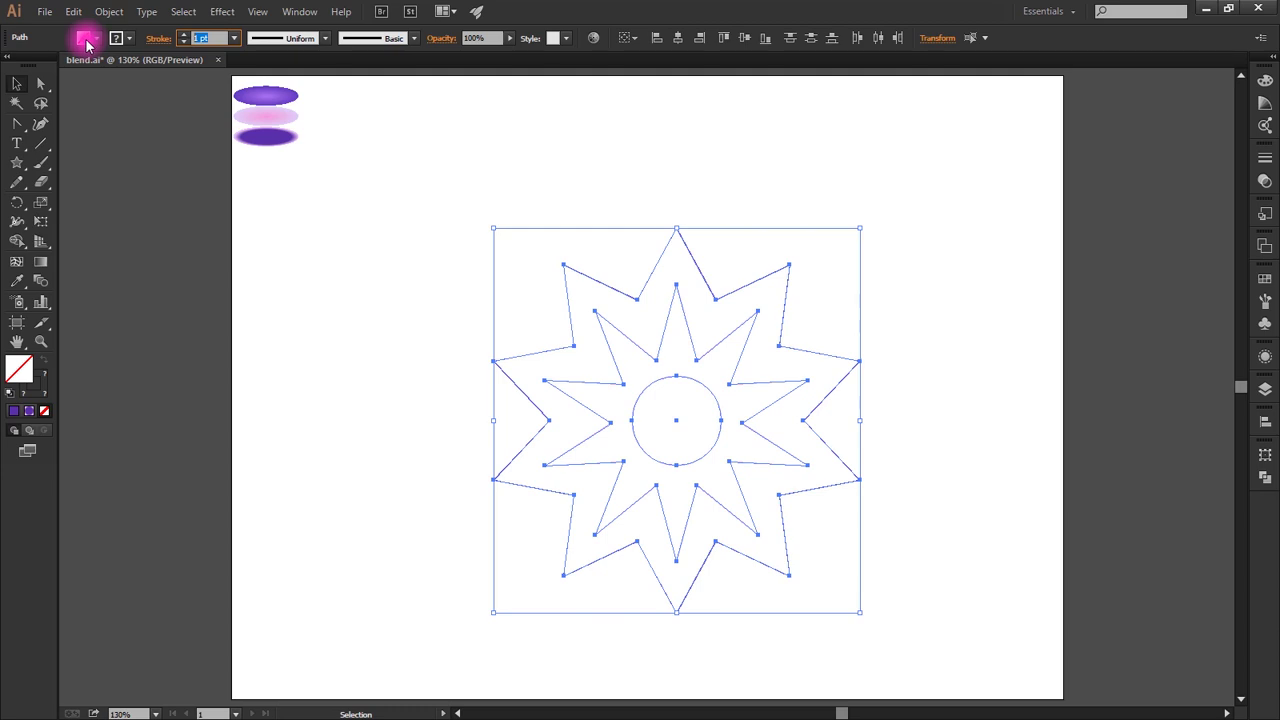
{"action": "type", "text": "0.3"}
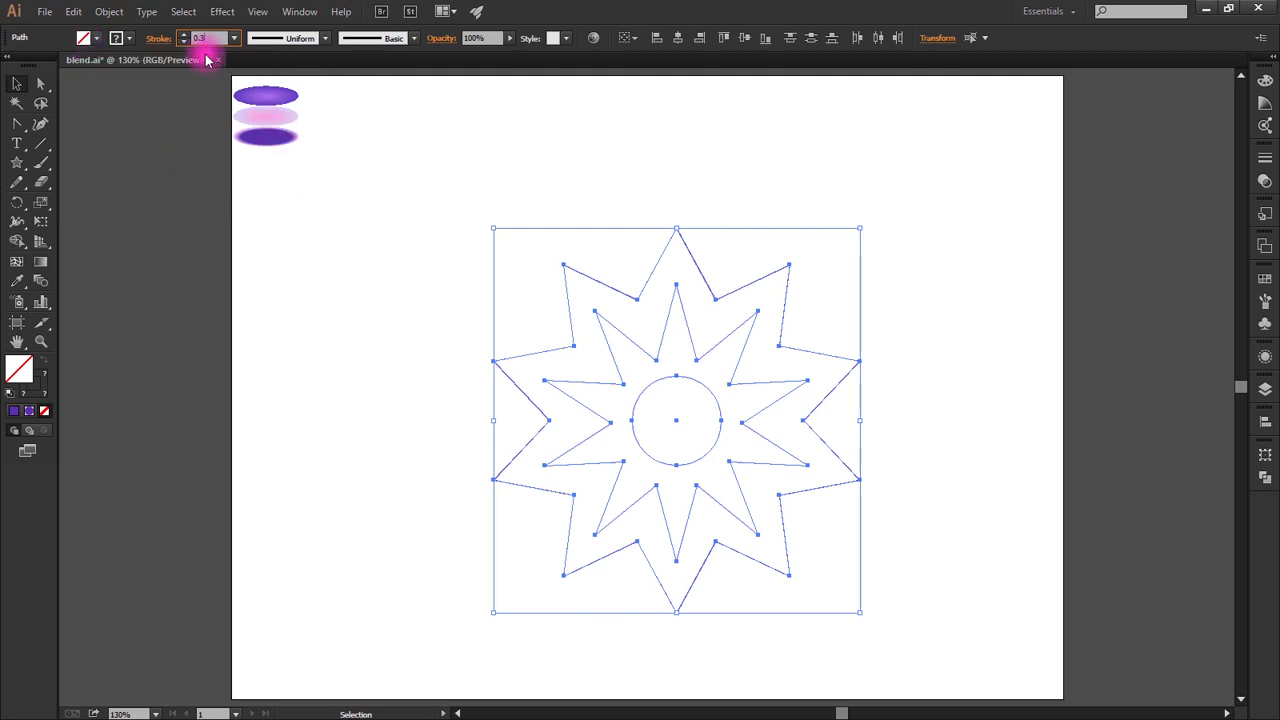
{"action": "key", "text": "Return"}
- Move the star shapes slightly up and to the left, then deselect
{"action": "mouse_move", "coordinate": [503, 208]}
{"action": "left_mouse_down"}
{"action": "mouse_move", "coordinate": [528, 277]}
{"action": "mouse_move", "coordinate": [870, 606]}
{"action": "left_mouse_up"}
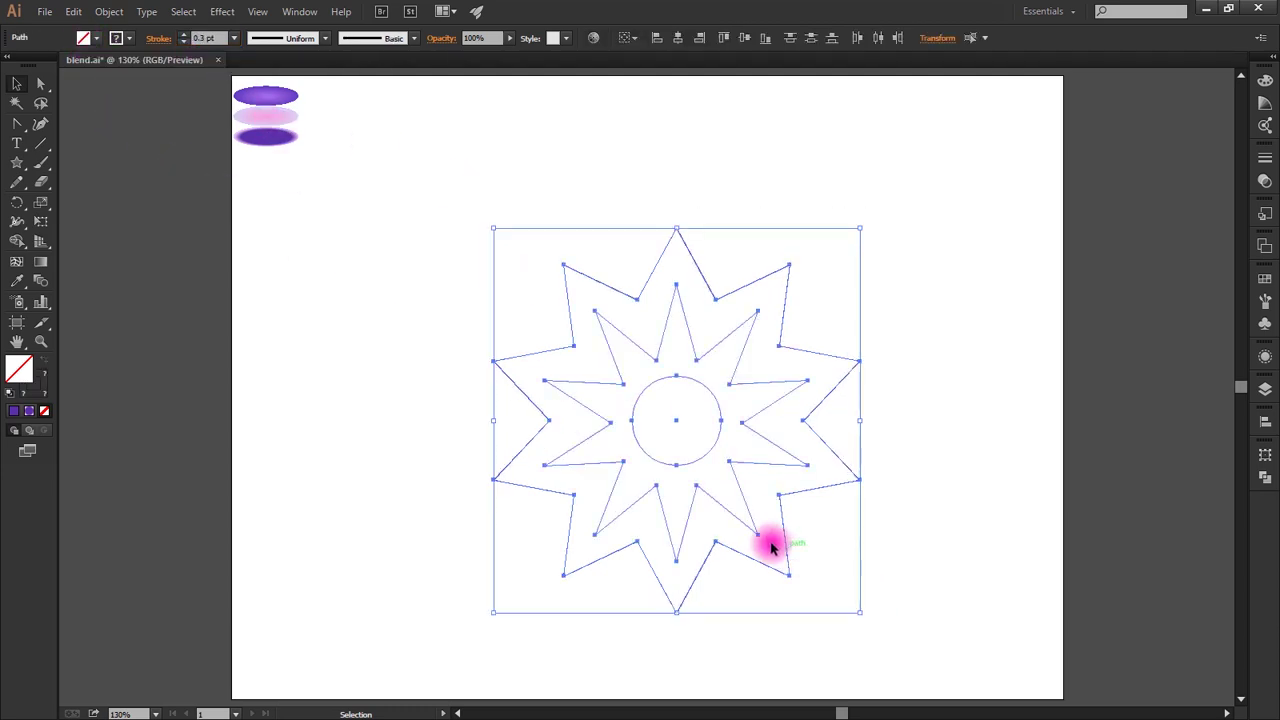
{"action": "left_click_drag", "start_coordinate": [750, 530], "coordinate": [711, 495]}
{"action": "left_click", "coordinate": [931, 406]}
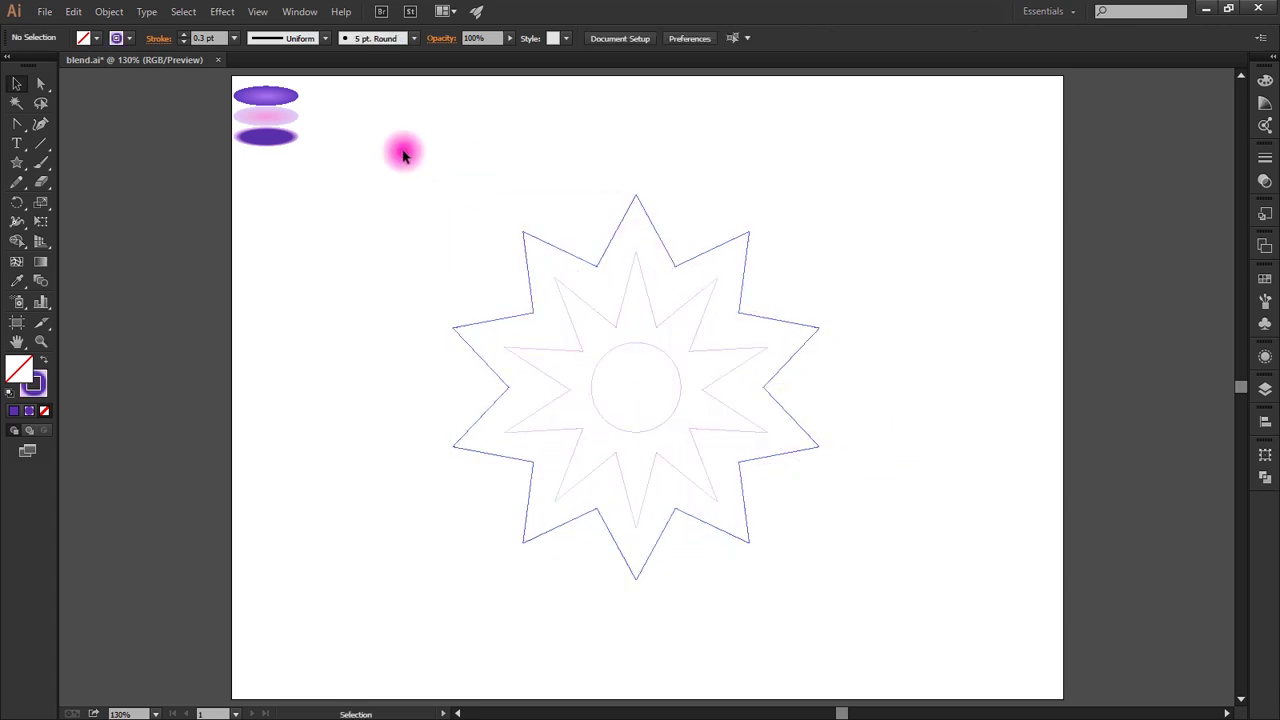
- Convert all the outer star's anchor points to smooth with Direct Selection
{"action": "left_click", "coordinate": [41, 85]}
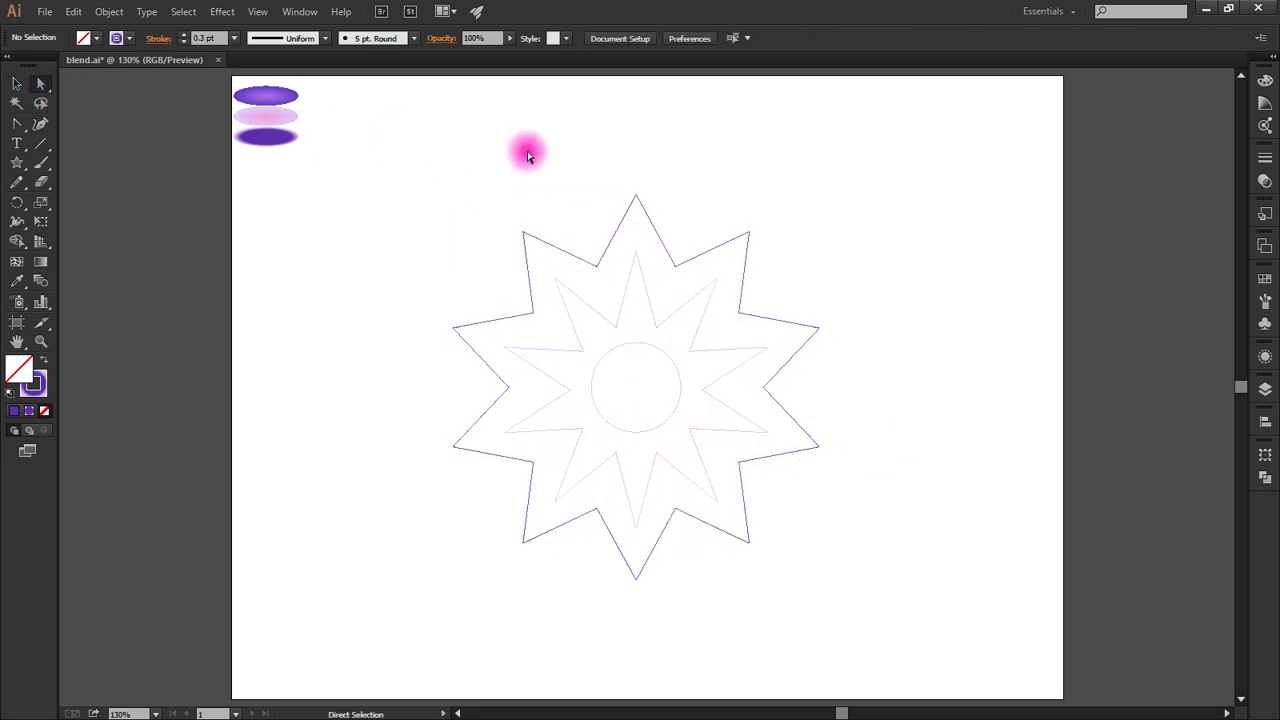
{"action": "left_click_drag", "start_coordinate": [612, 168], "coordinate": [655, 205]}
{"action": "mouse_move", "coordinate": [780, 280]}
{"action": "left_mouse_down"}
{"action": "mouse_move", "coordinate": [838, 350]}
{"action": "mouse_move", "coordinate": [788, 505]}
{"action": "mouse_move", "coordinate": [735, 585]}
{"action": "mouse_move", "coordinate": [475, 532]}
{"action": "left_mouse_up"}
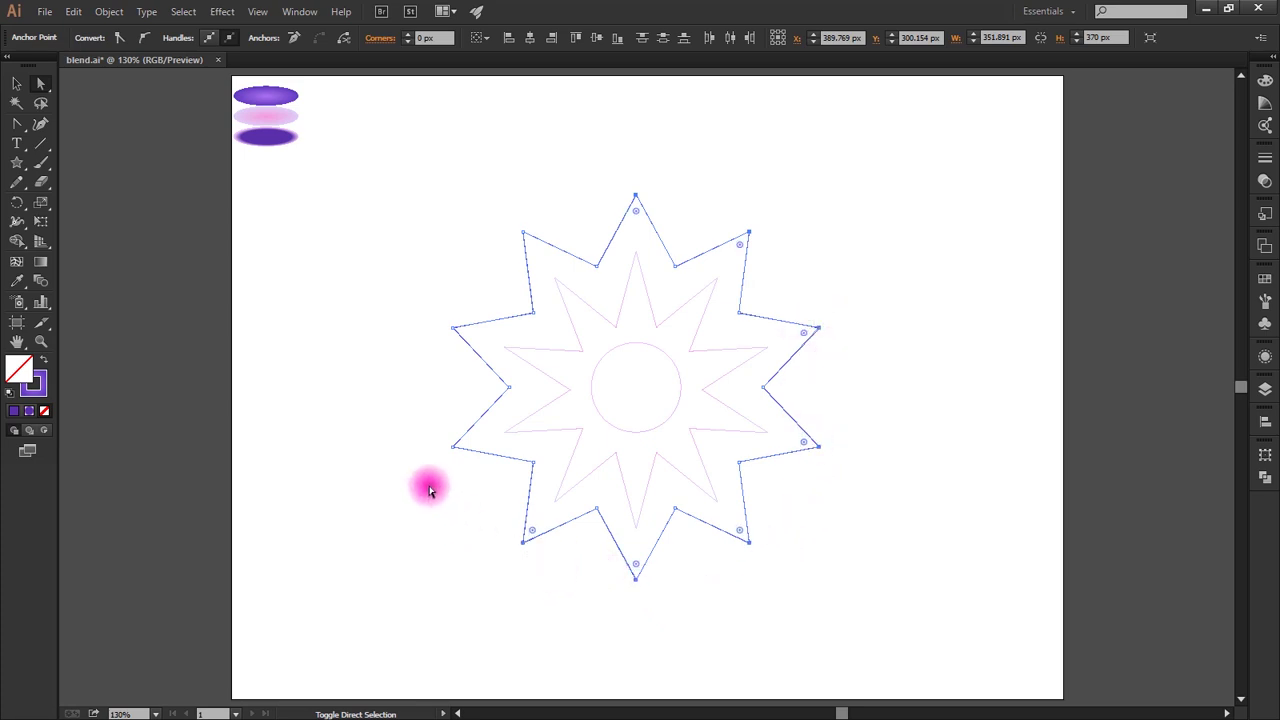
{"action": "left_click_drag", "start_coordinate": [438, 232], "coordinate": [471, 484]}
{"action": "left_click_drag", "start_coordinate": [497, 228], "coordinate": [525, 248]}
{"action": "left_click", "coordinate": [146, 37]}
{"action": "left_click", "coordinate": [503, 177]}
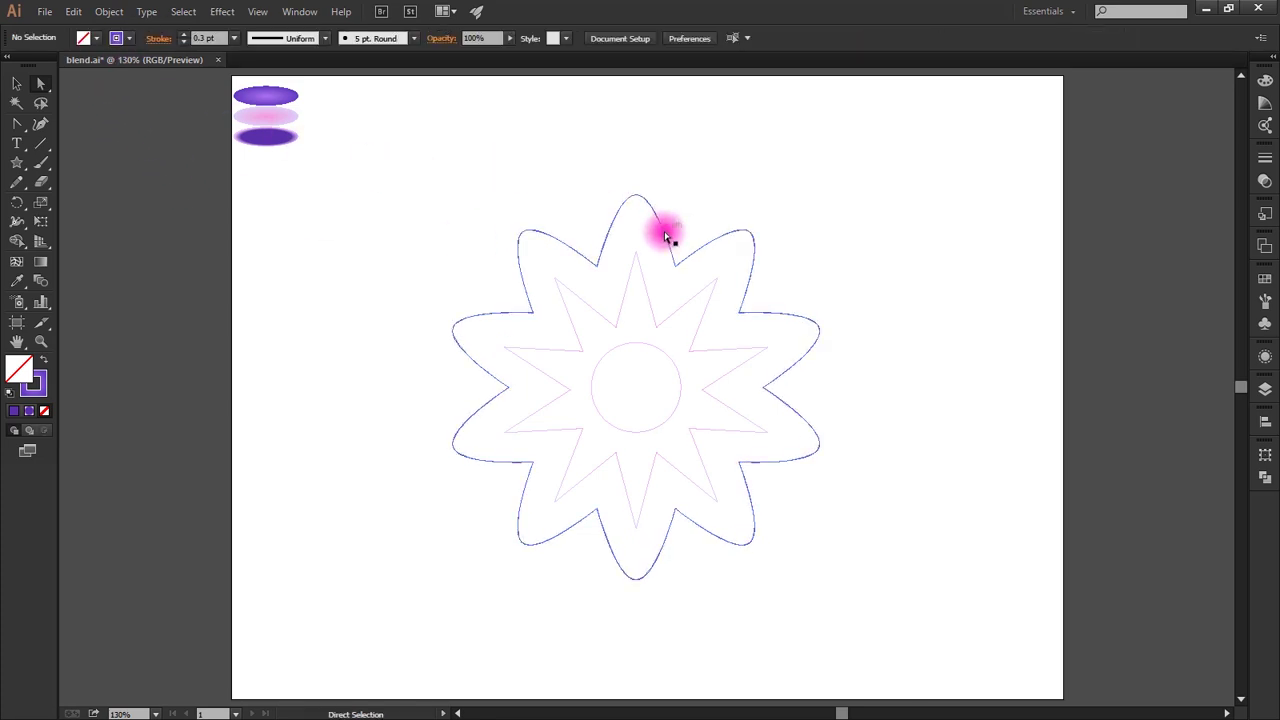
- Convert the inner star's anchor points to smooth, making rounded petals
{"action": "left_click", "coordinate": [640, 262]}
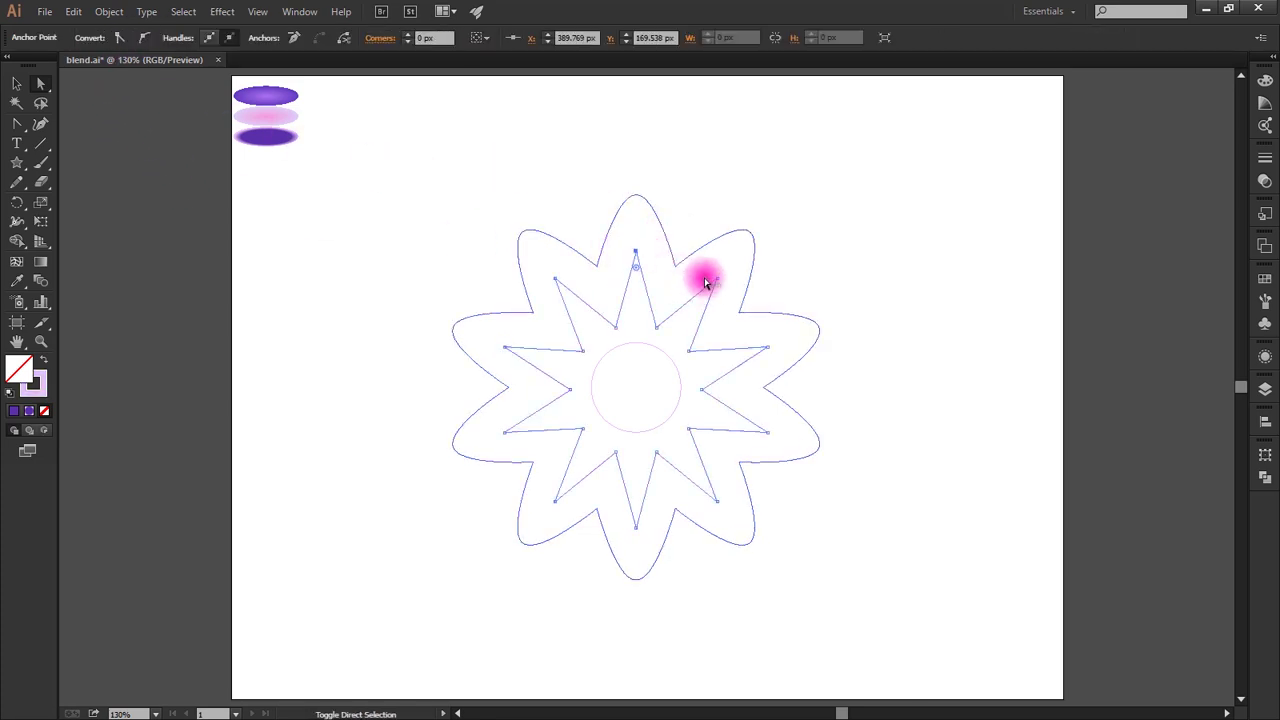
{"action": "left_click", "coordinate": [768, 347], "text": "shift"}
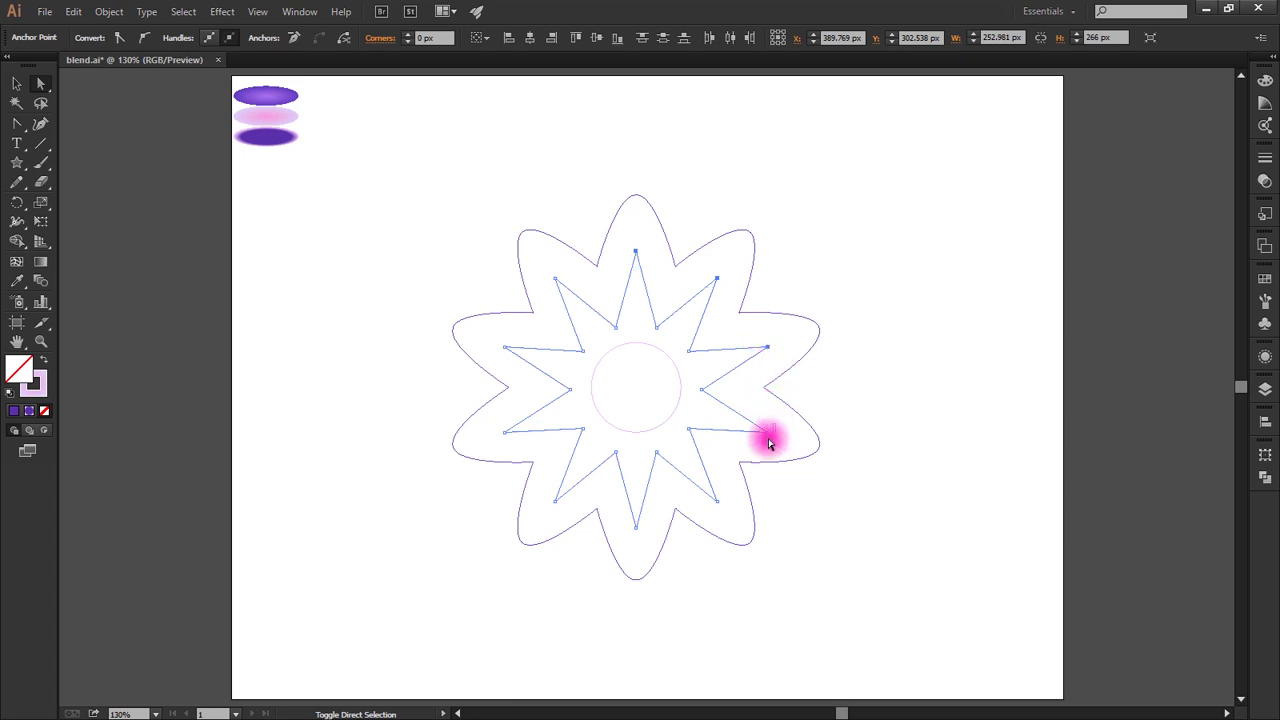
{"action": "left_click", "coordinate": [767, 432], "text": "shift"}
{"action": "left_click", "coordinate": [716, 501], "text": "shift"}
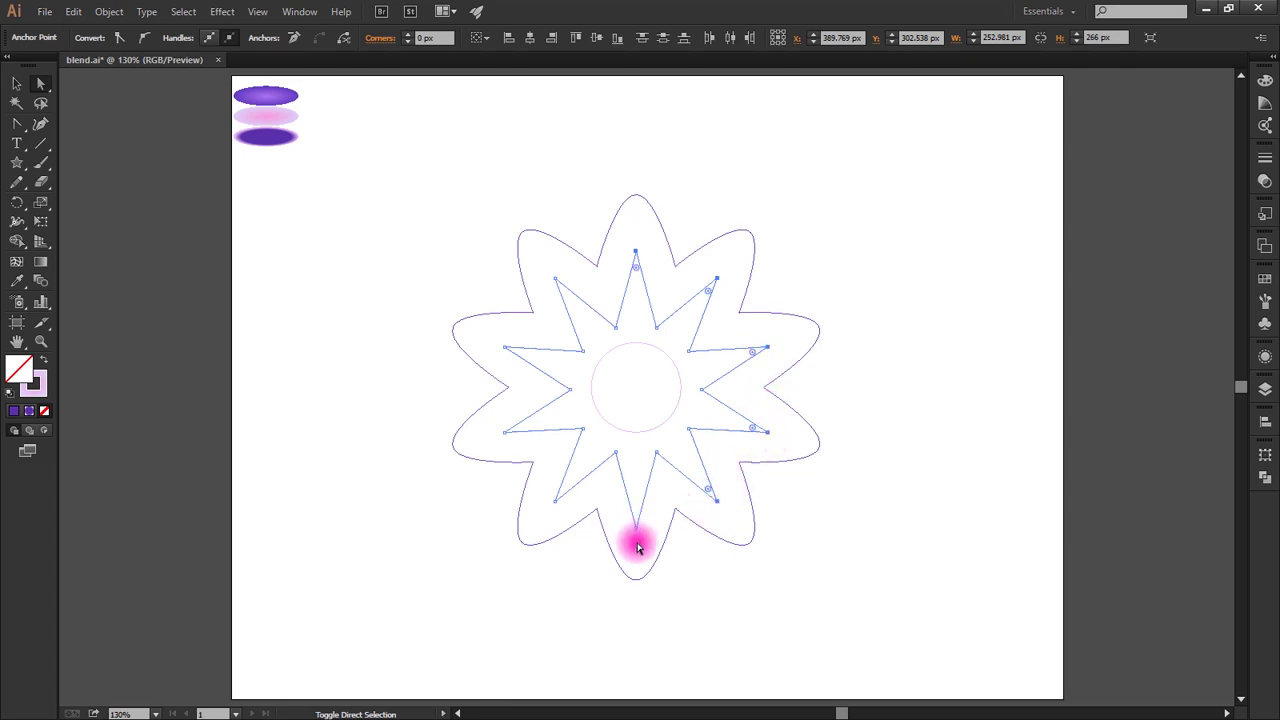
{"action": "left_click", "coordinate": [636, 525], "text": "shift"}
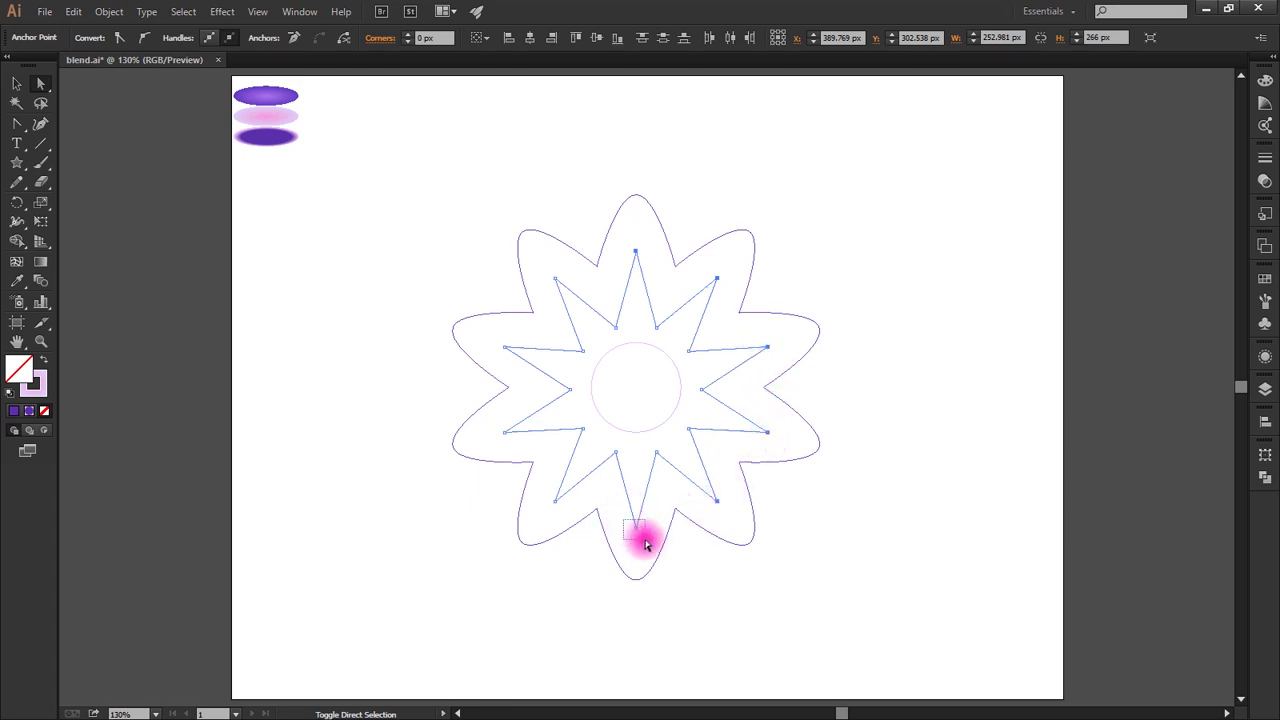
{"action": "left_click", "coordinate": [555, 500], "text": "shift"}
{"action": "left_click", "coordinate": [504, 431], "text": "shift"}
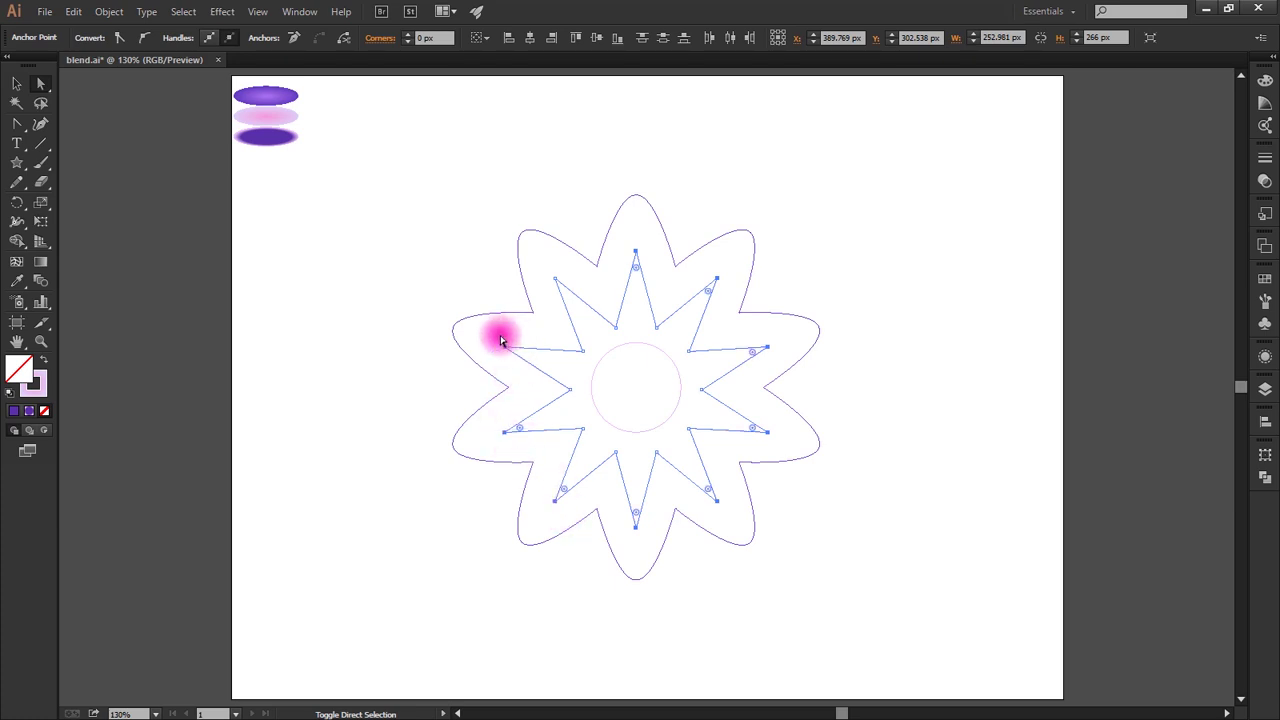
{"action": "left_click", "coordinate": [504, 347], "text": "shift"}
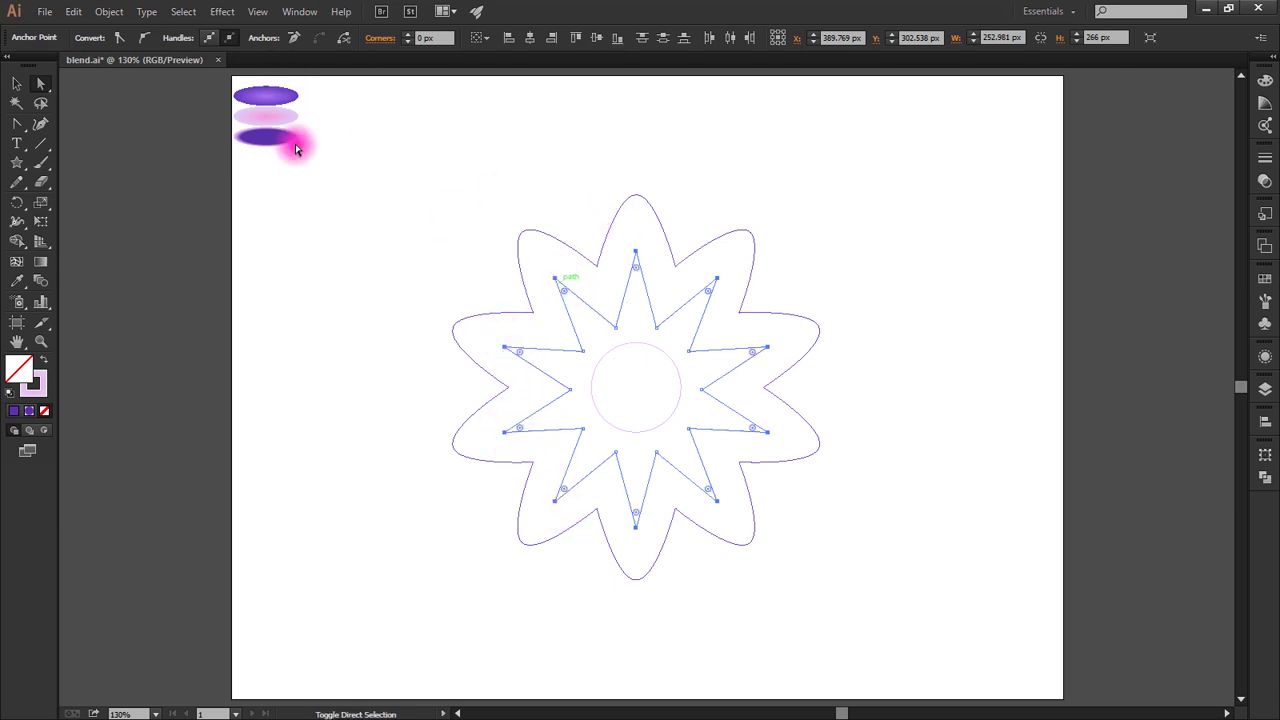
{"action": "left_click", "coordinate": [143, 37]}
{"action": "left_click", "coordinate": [430, 197]}
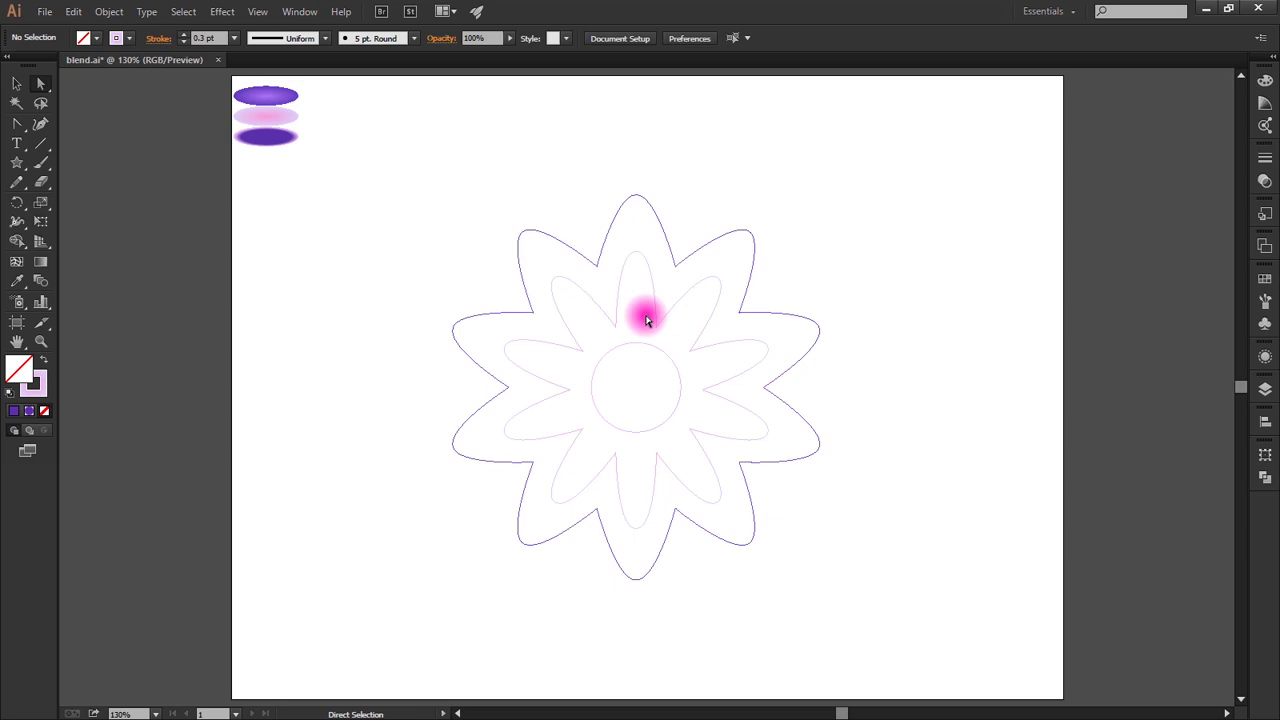
{"action": "left_click", "coordinate": [601, 266]}
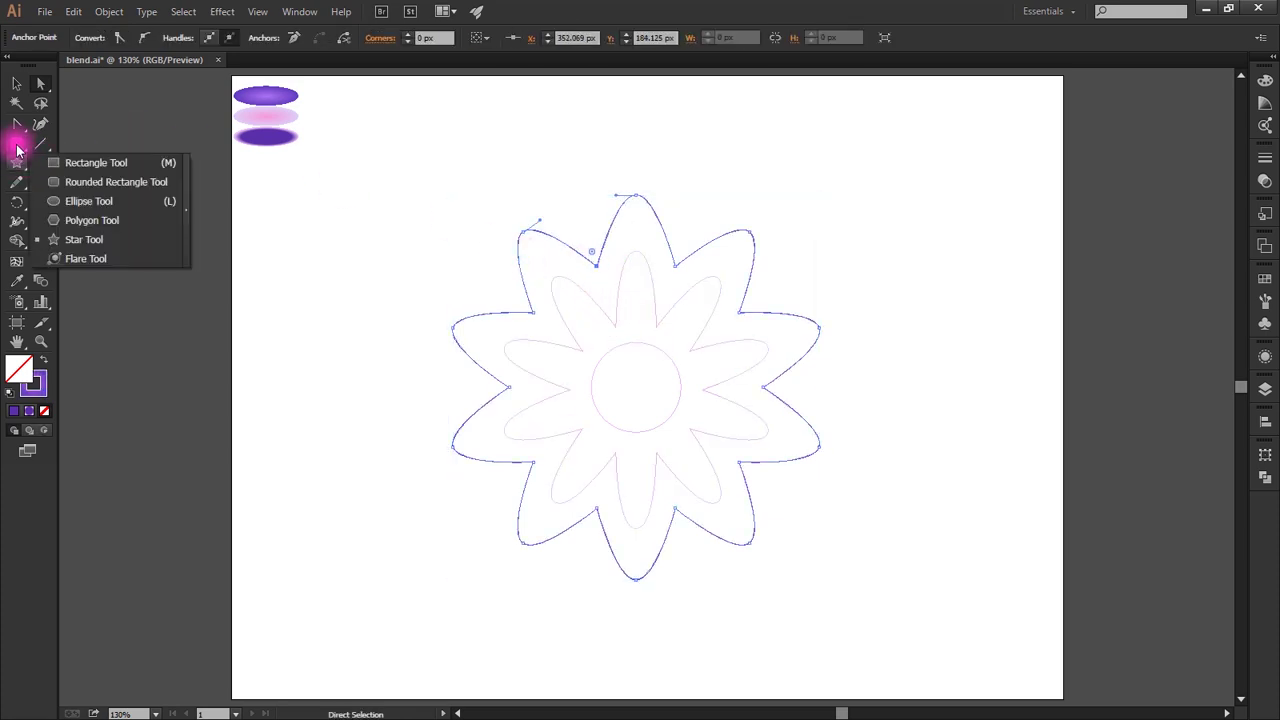
- Curve the outer star's upper-left, upper-right, right and lower-right indents with the Anchor Point tool
{"action": "left_click", "coordinate": [18, 124]}
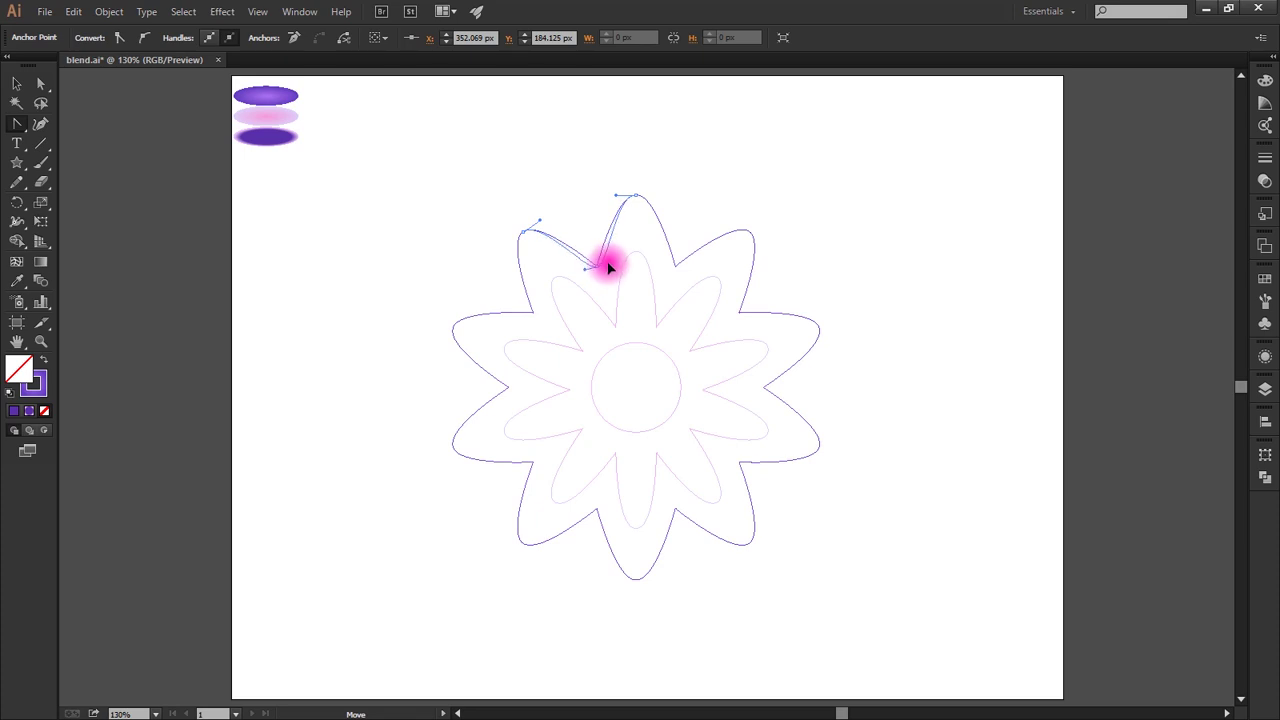
{"action": "left_click_drag", "start_coordinate": [608, 267], "coordinate": [664, 276]}
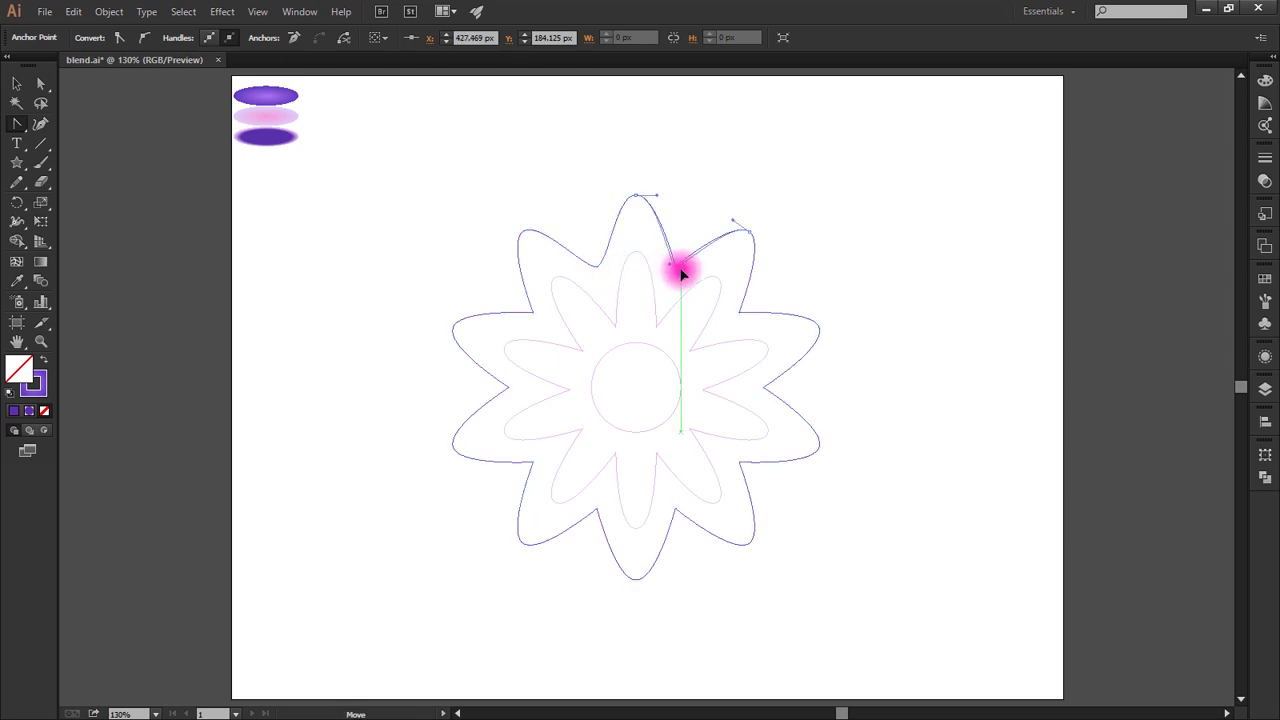
{"action": "left_click_drag", "start_coordinate": [737, 307], "coordinate": [746, 329]}
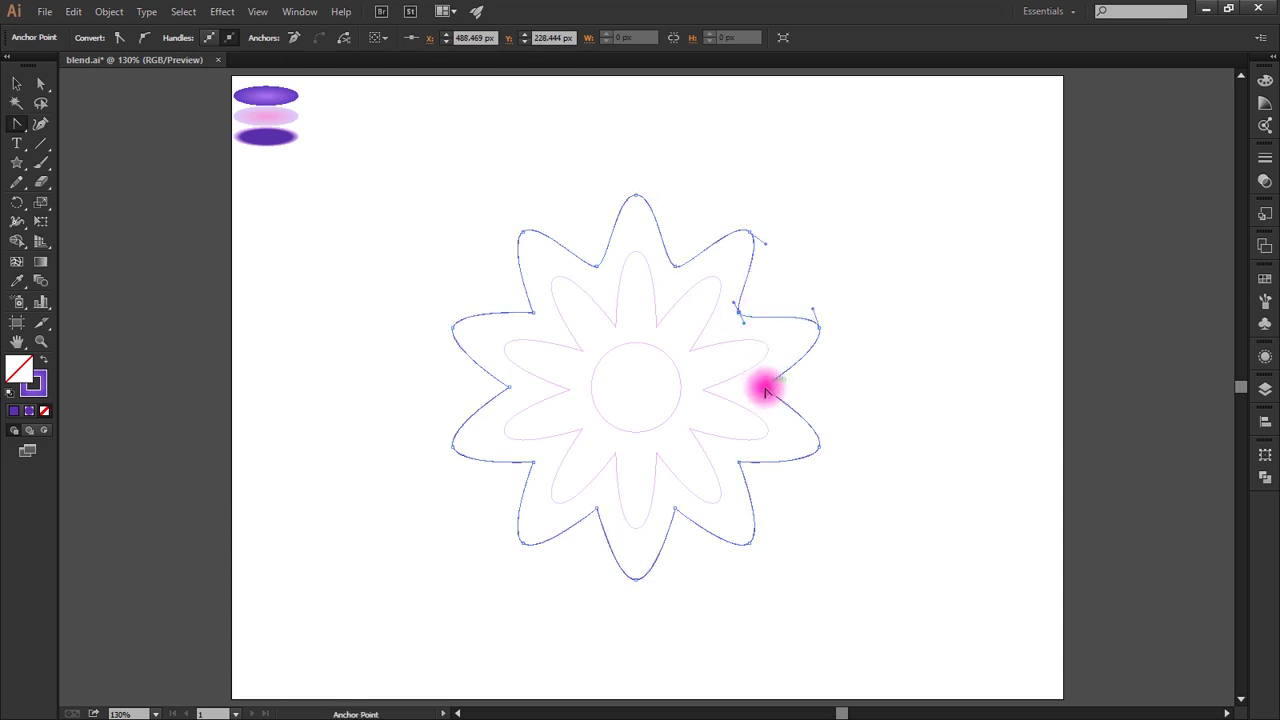
{"action": "left_click_drag", "start_coordinate": [765, 395], "coordinate": [760, 405]}
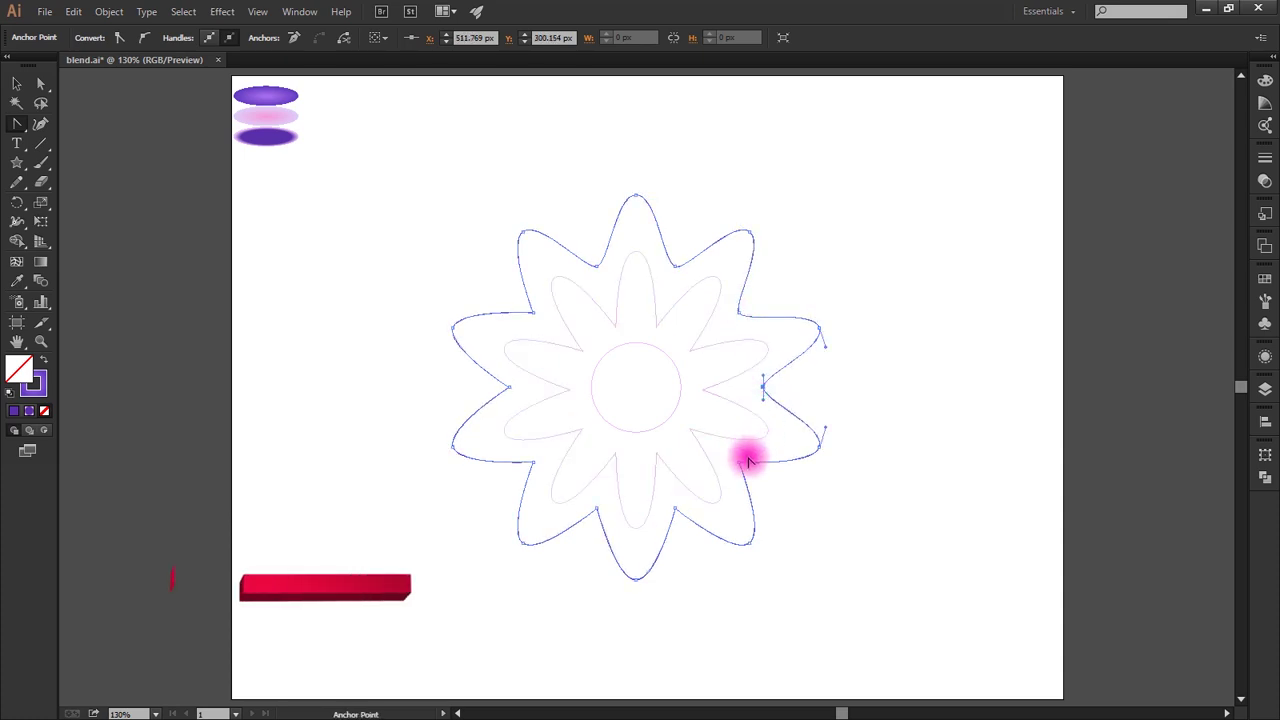
{"action": "left_click_drag", "start_coordinate": [740, 467], "coordinate": [740, 468]}
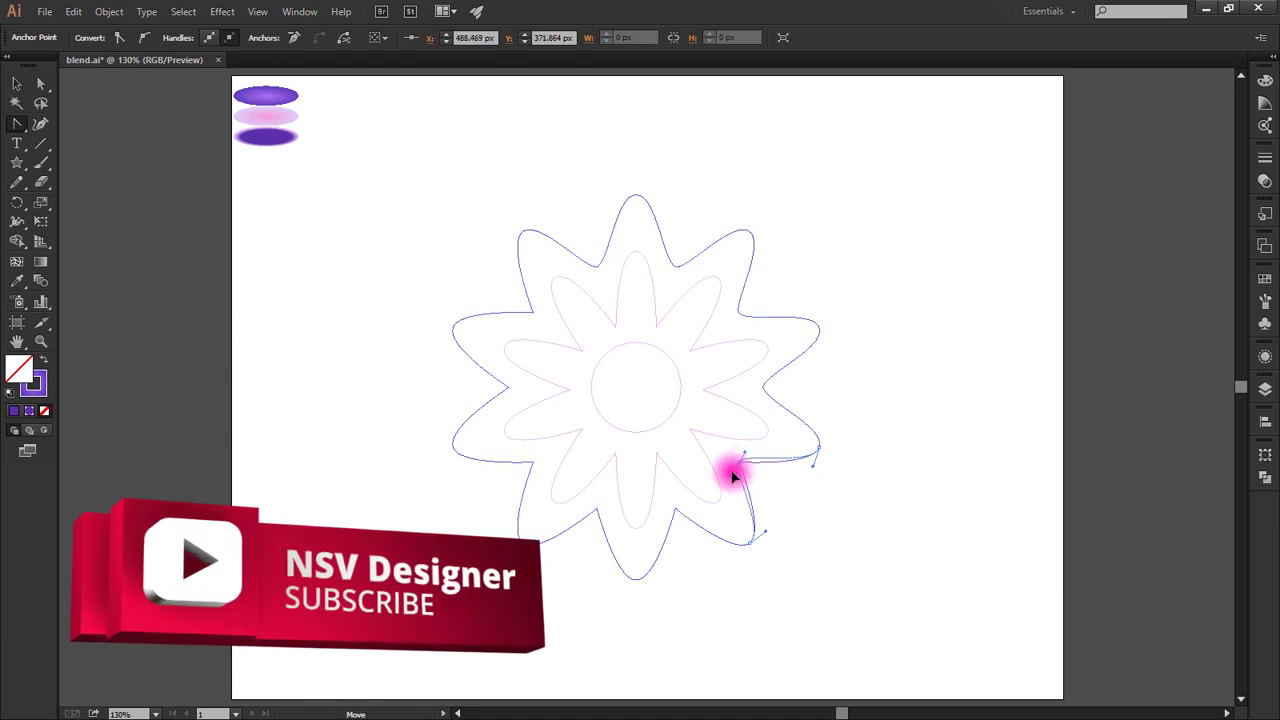
- Curve the outer star's bottom, lower-left and left-side indents
{"action": "left_click_drag", "start_coordinate": [676, 508], "coordinate": [665, 515]}
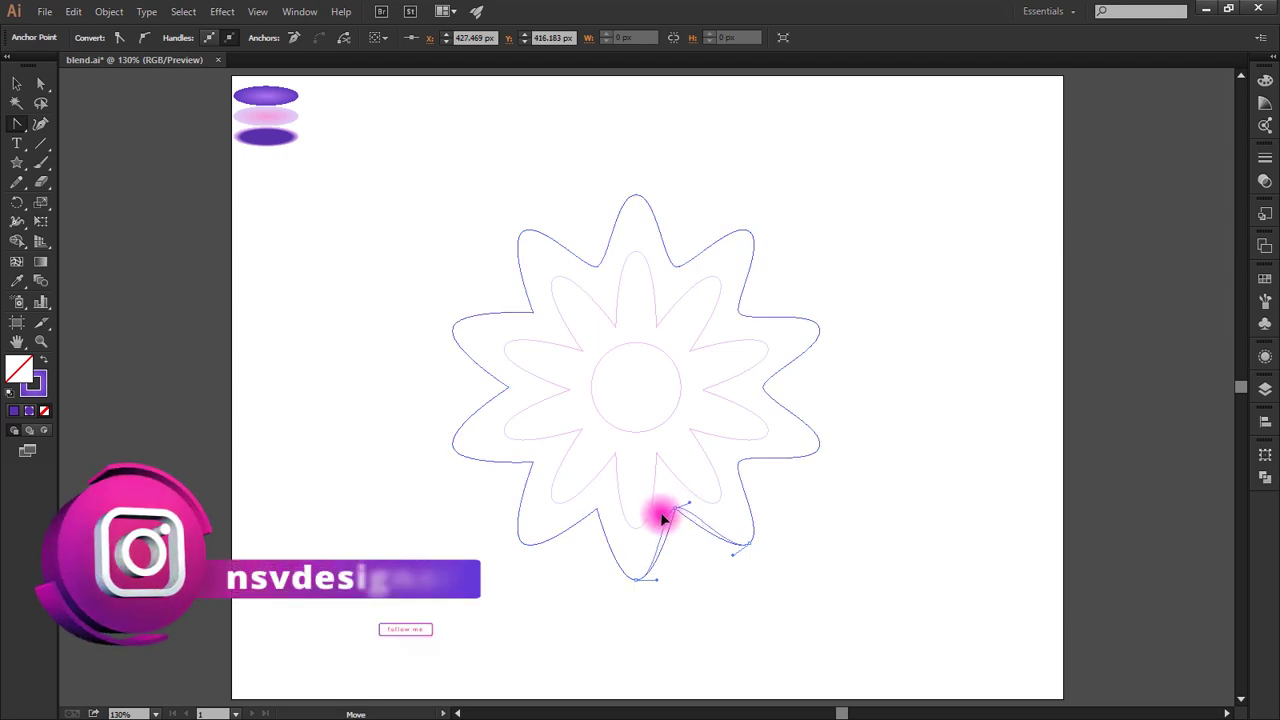
{"action": "left_click", "coordinate": [609, 518]}
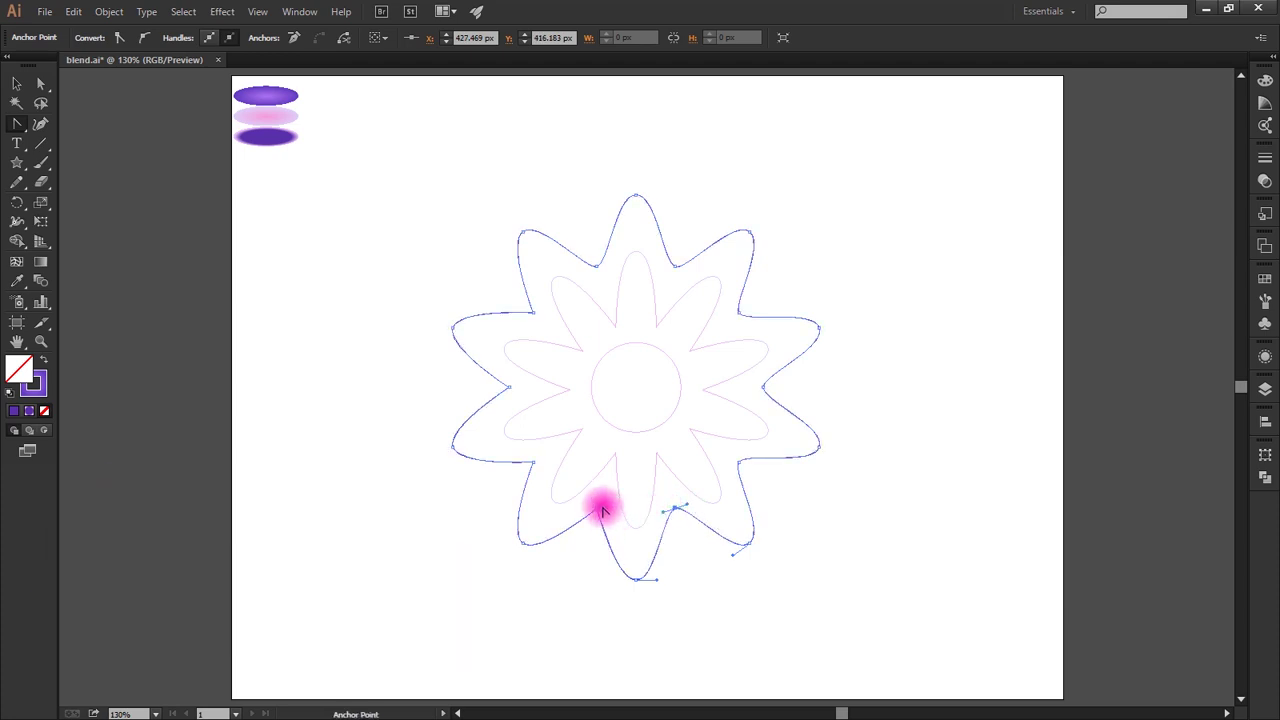
{"action": "left_click_drag", "start_coordinate": [602, 512], "coordinate": [592, 511]}
{"action": "left_click_drag", "start_coordinate": [585, 509], "coordinate": [588, 509]}
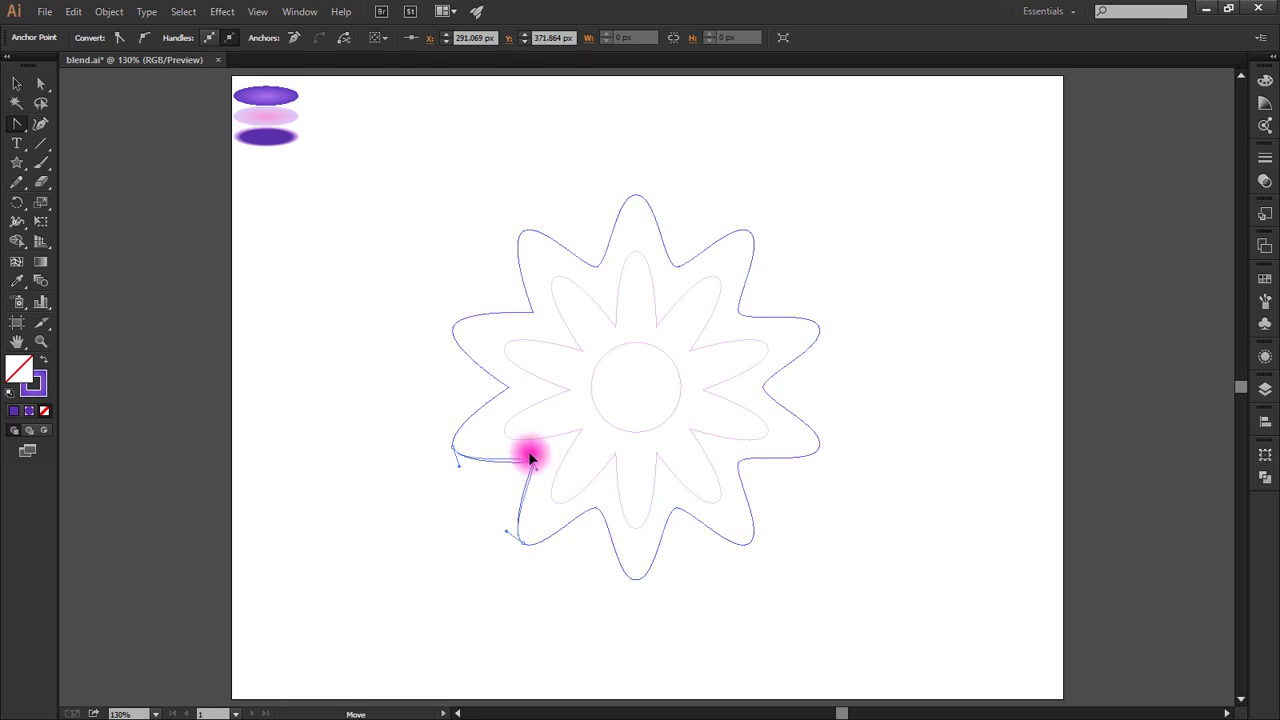
{"action": "left_click_drag", "start_coordinate": [526, 457], "coordinate": [524, 455]}
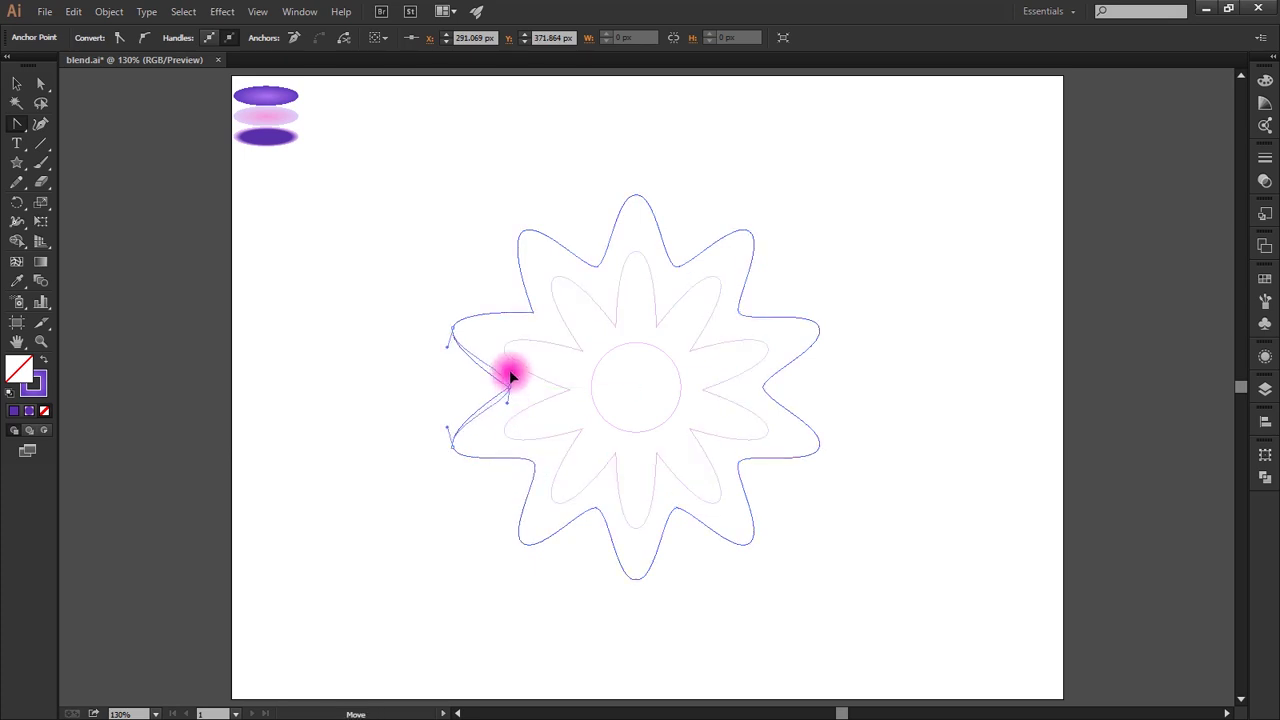
{"action": "left_click_drag", "start_coordinate": [510, 376], "coordinate": [510, 378]}
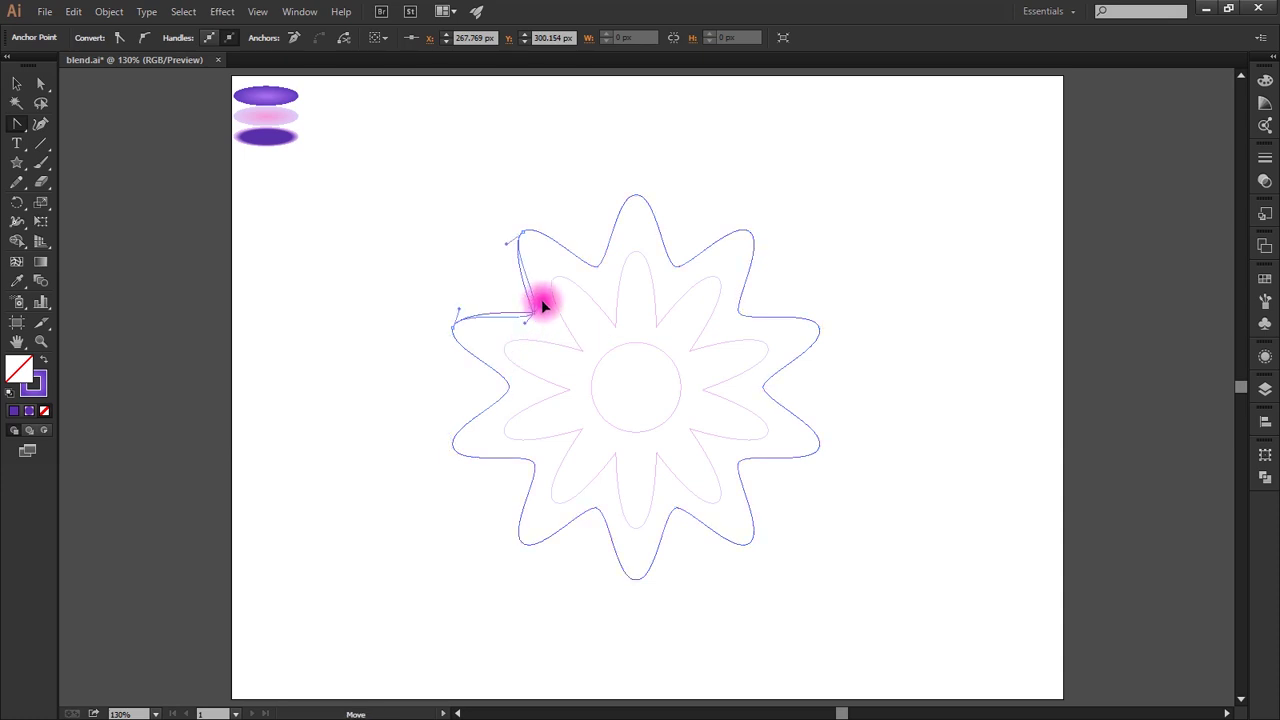
- Select all flower paths and set Blend Options spacing to Specified Steps 400
{"action": "left_click", "coordinate": [16, 83]}
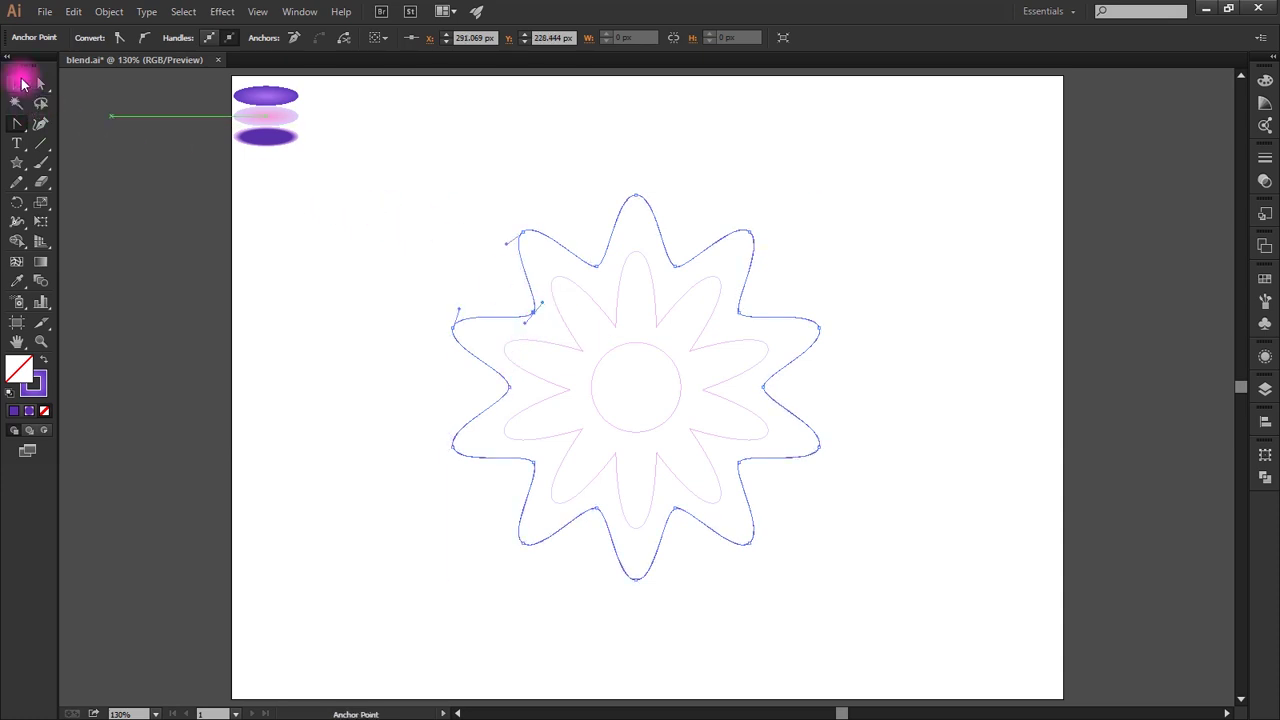
{"action": "left_click", "coordinate": [585, 161]}
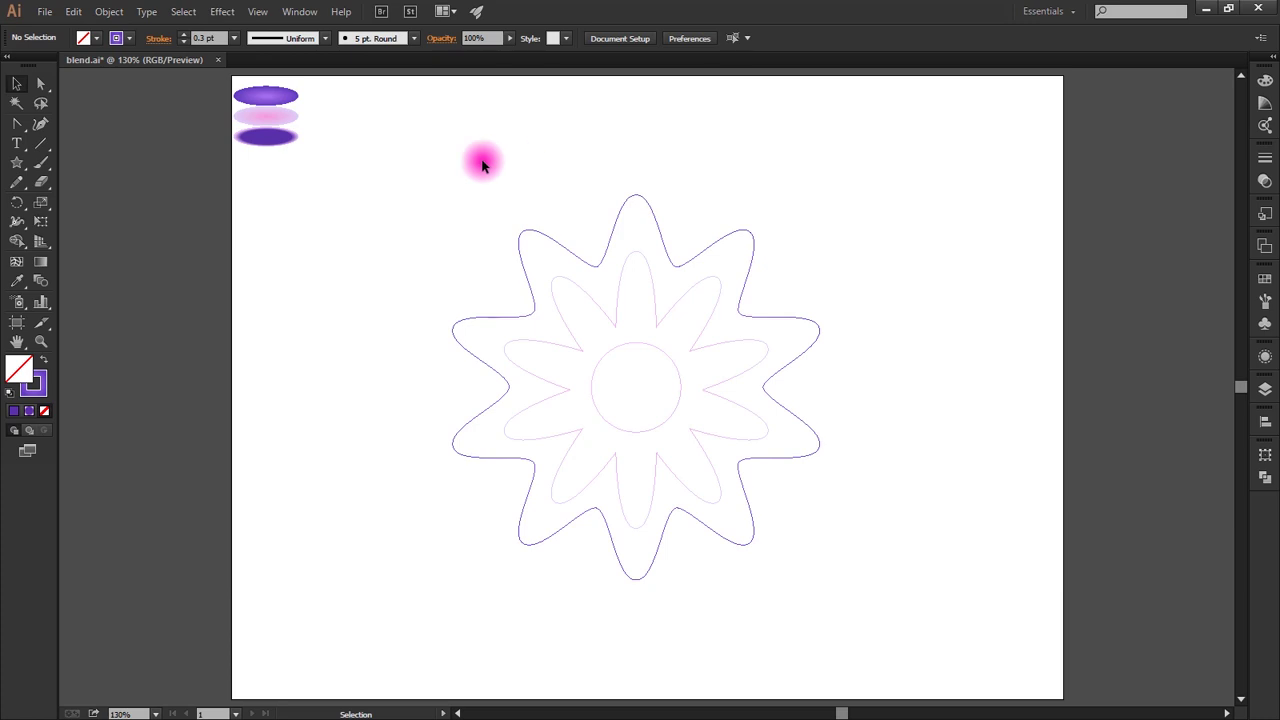
{"action": "left_click_drag", "start_coordinate": [483, 161], "coordinate": [806, 595]}
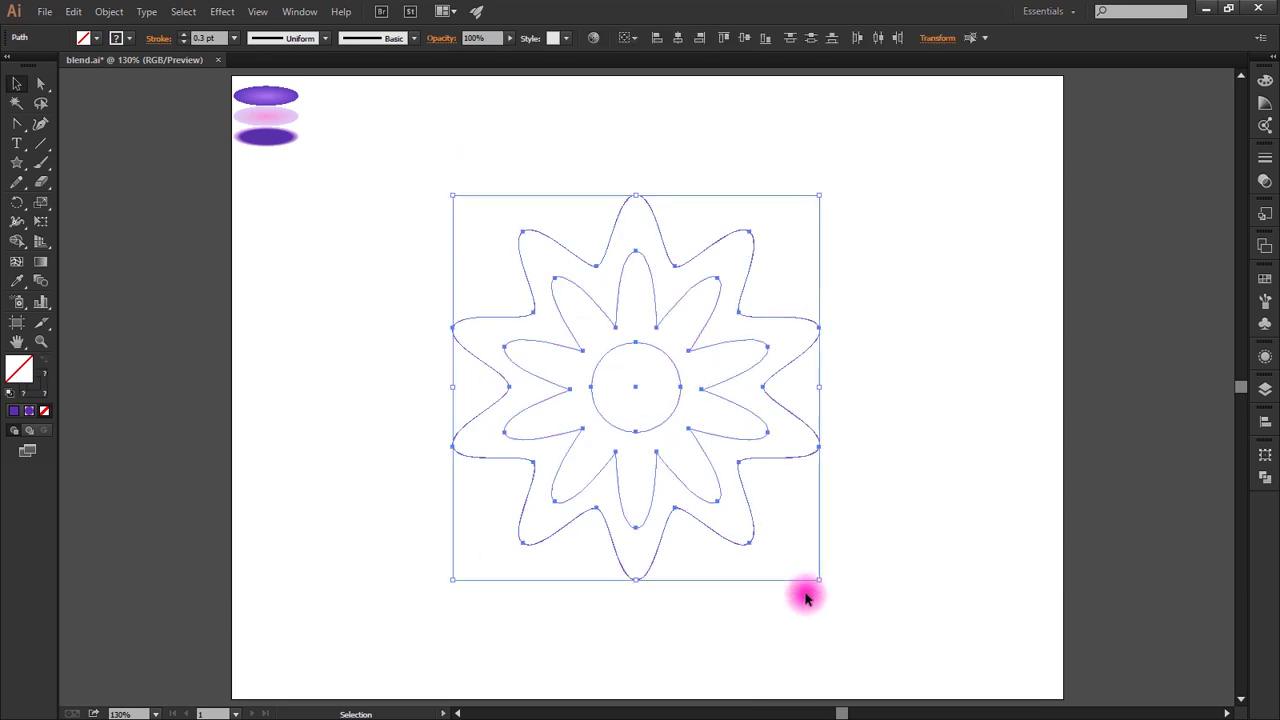
{"action": "left_click", "coordinate": [108, 11]}
{"action": "mouse_move", "coordinate": [129, 387]}
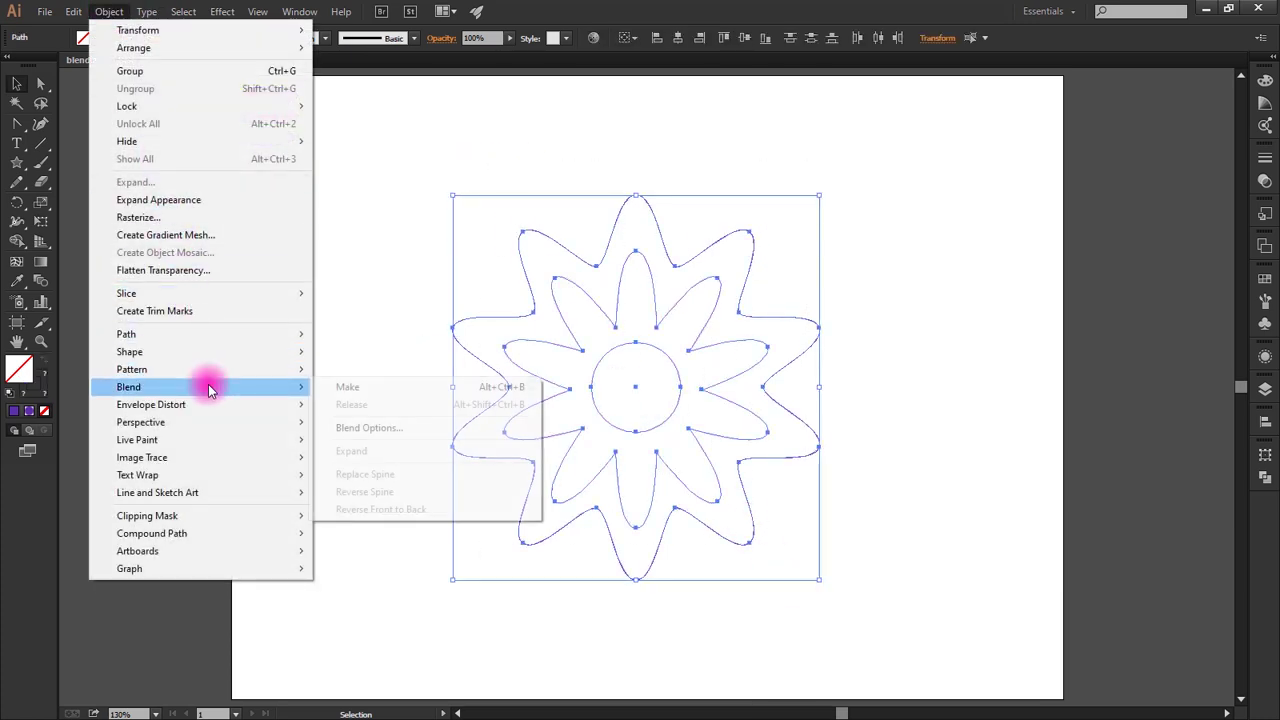
{"action": "left_click", "coordinate": [407, 427]}
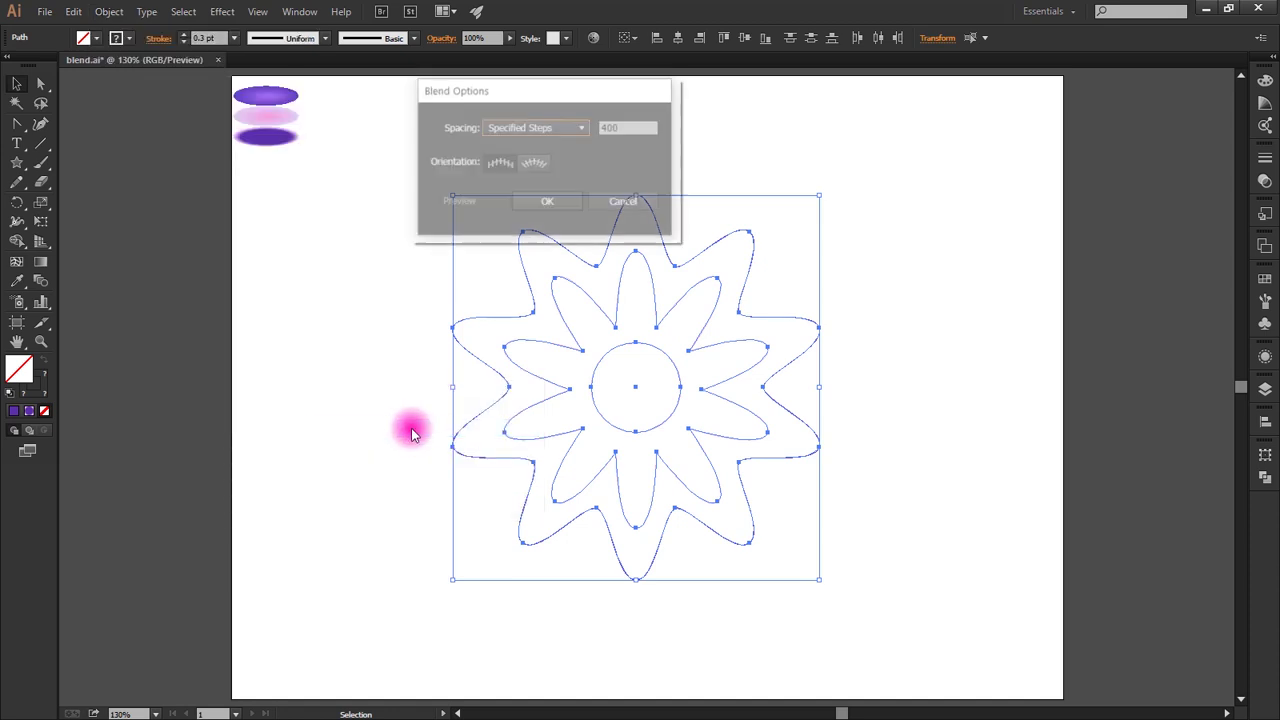
{"action": "left_click", "coordinate": [583, 128]}
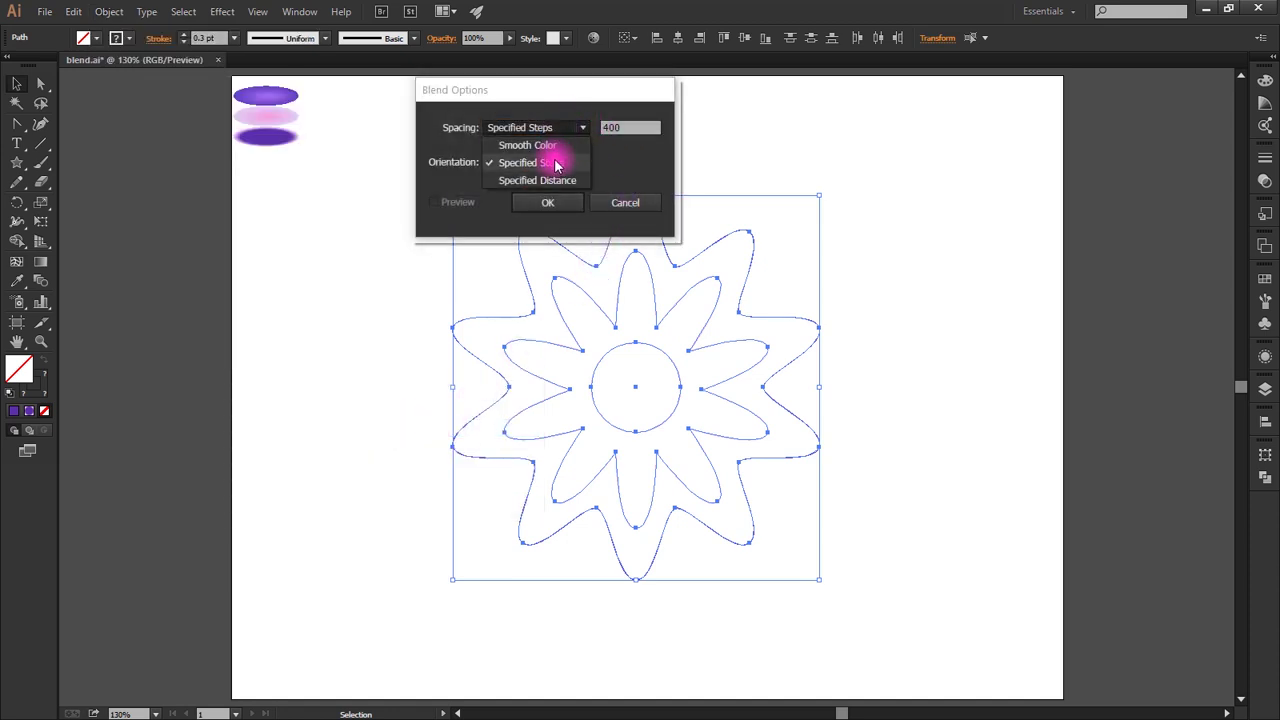
{"action": "left_click", "coordinate": [566, 162]}
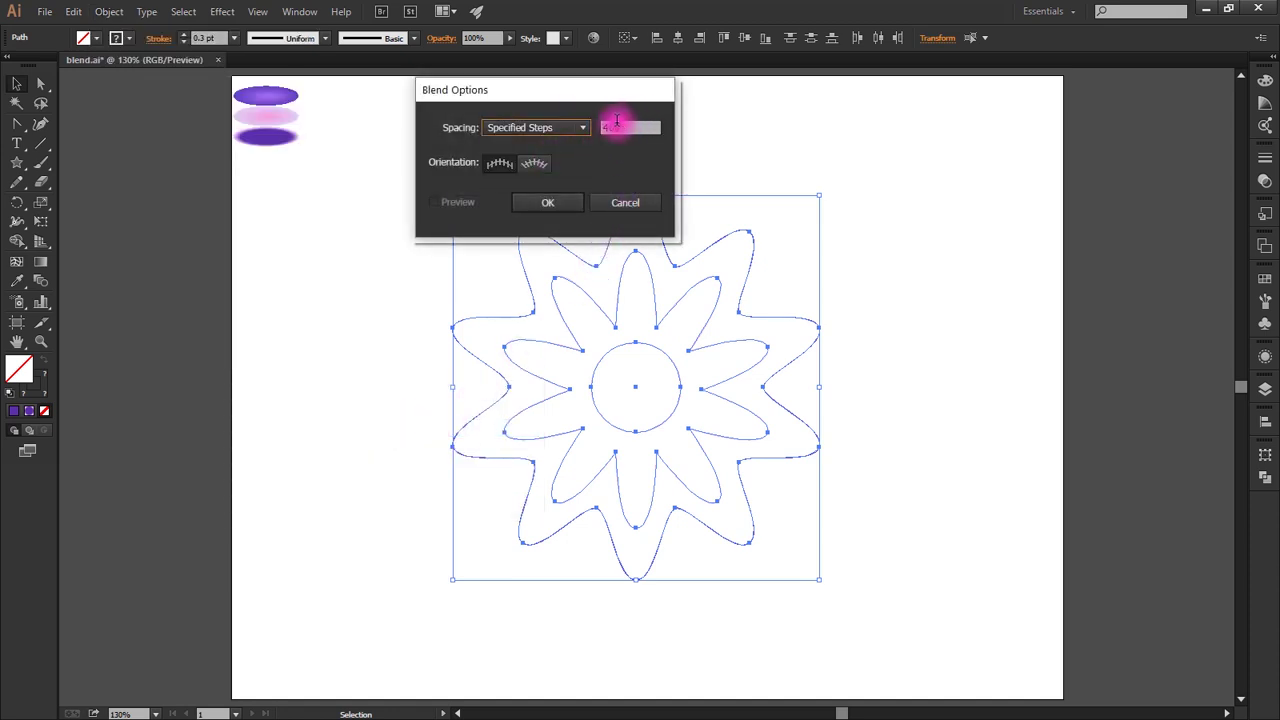
{"action": "left_click", "coordinate": [549, 202]}
- Select the outer star, inner petal shape and circle and make a blend with Object > Blend > Make
{"action": "left_click", "coordinate": [483, 170]}
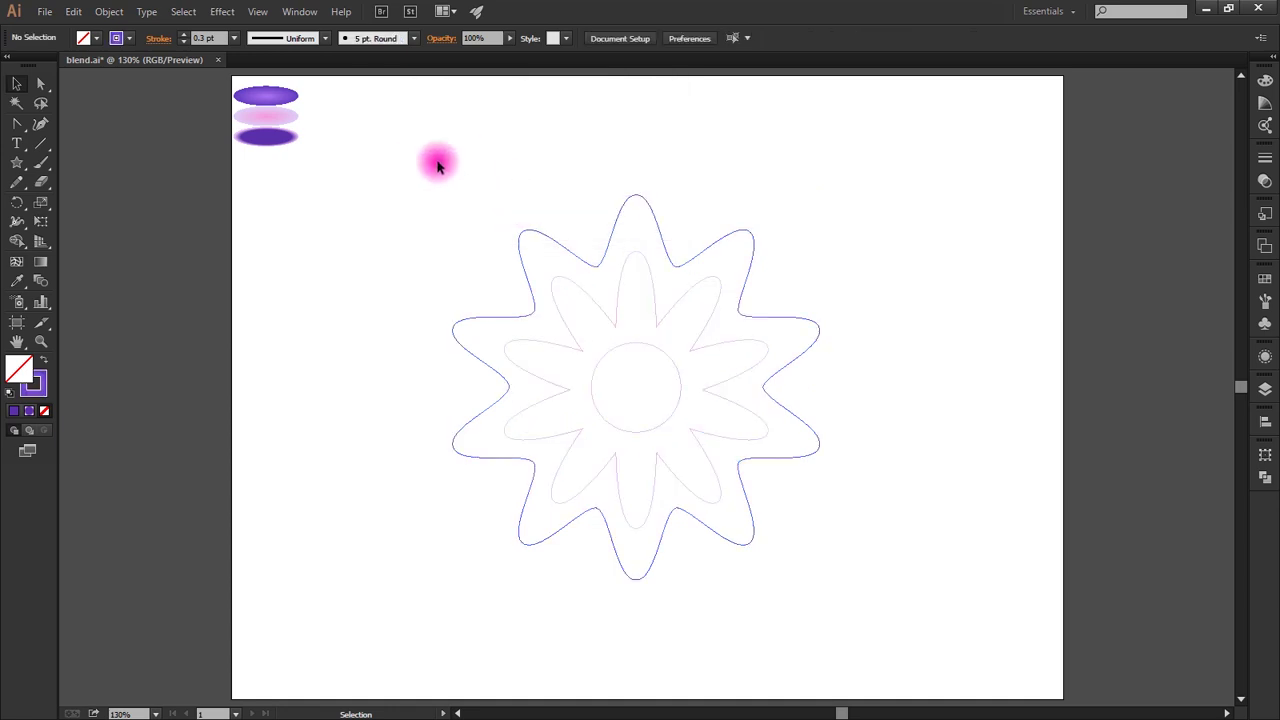
{"action": "mouse_move", "coordinate": [400, 146]}
{"action": "left_mouse_down"}
{"action": "mouse_move", "coordinate": [773, 585]}
{"action": "mouse_move", "coordinate": [794, 578]}
{"action": "left_mouse_up"}
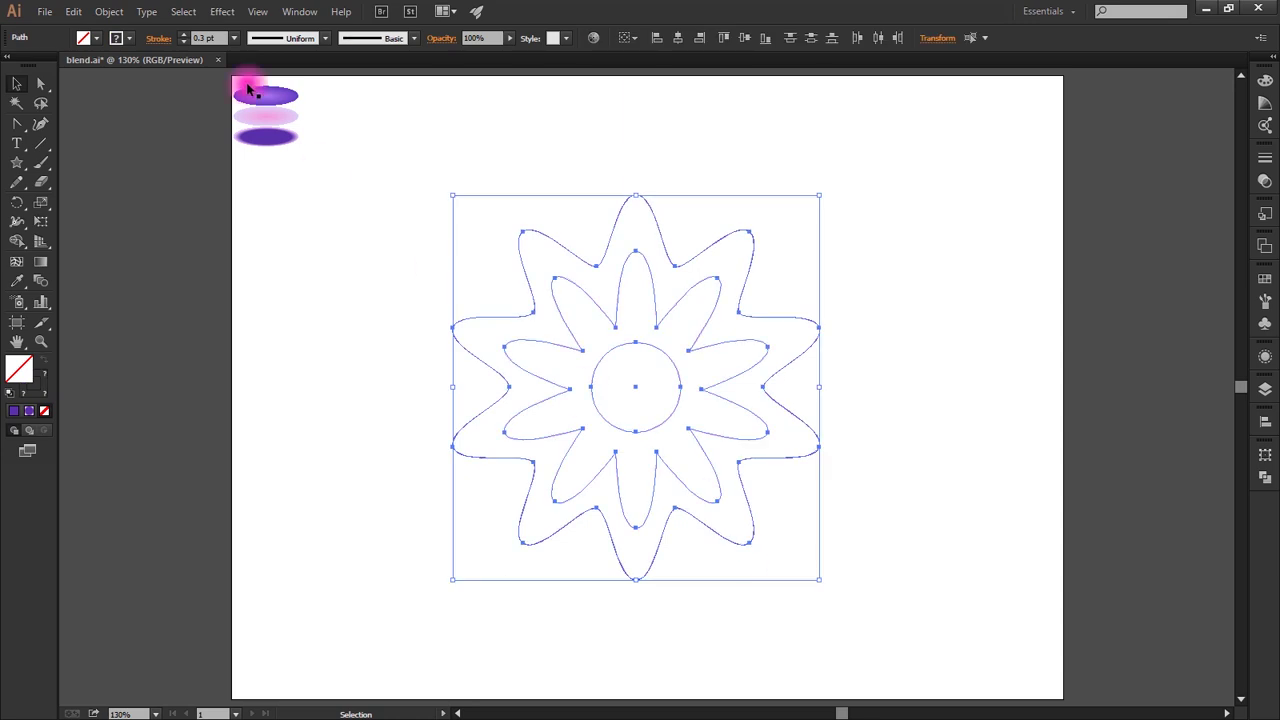
{"action": "left_click", "coordinate": [116, 16]}
{"action": "mouse_move", "coordinate": [200, 334]}
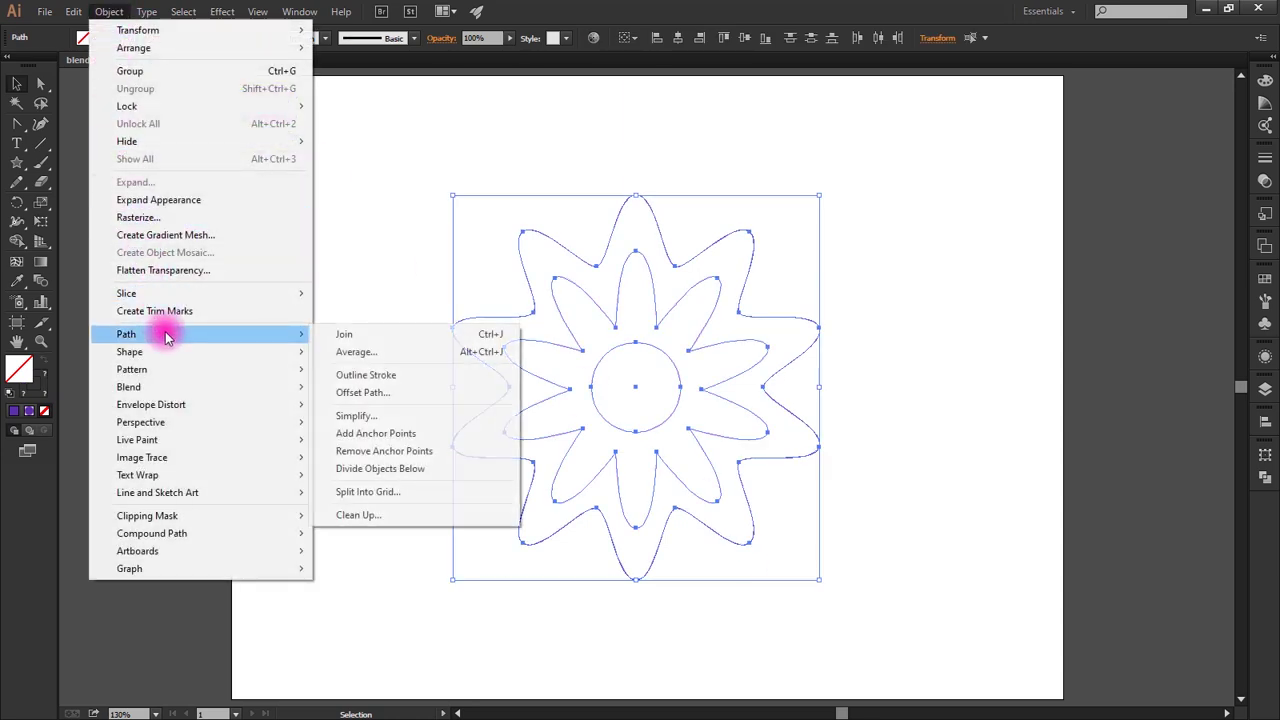
{"action": "mouse_move", "coordinate": [128, 387]}
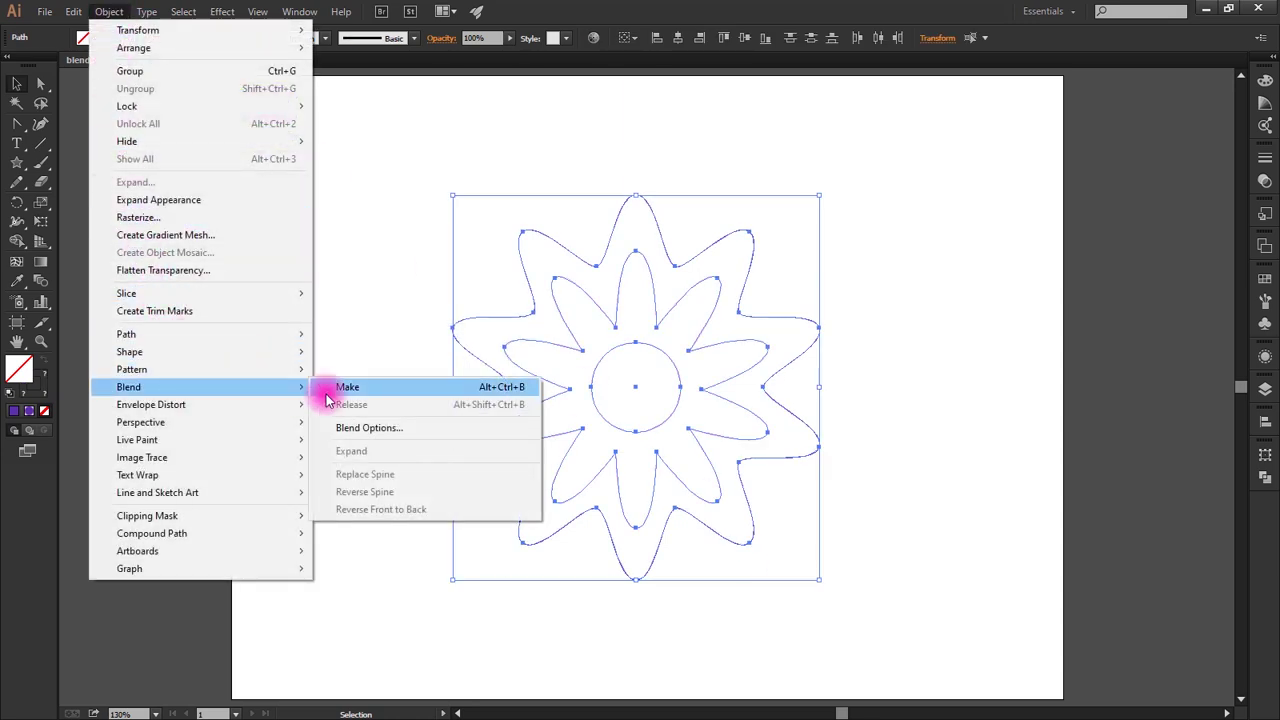
{"action": "left_click", "coordinate": [335, 392]}
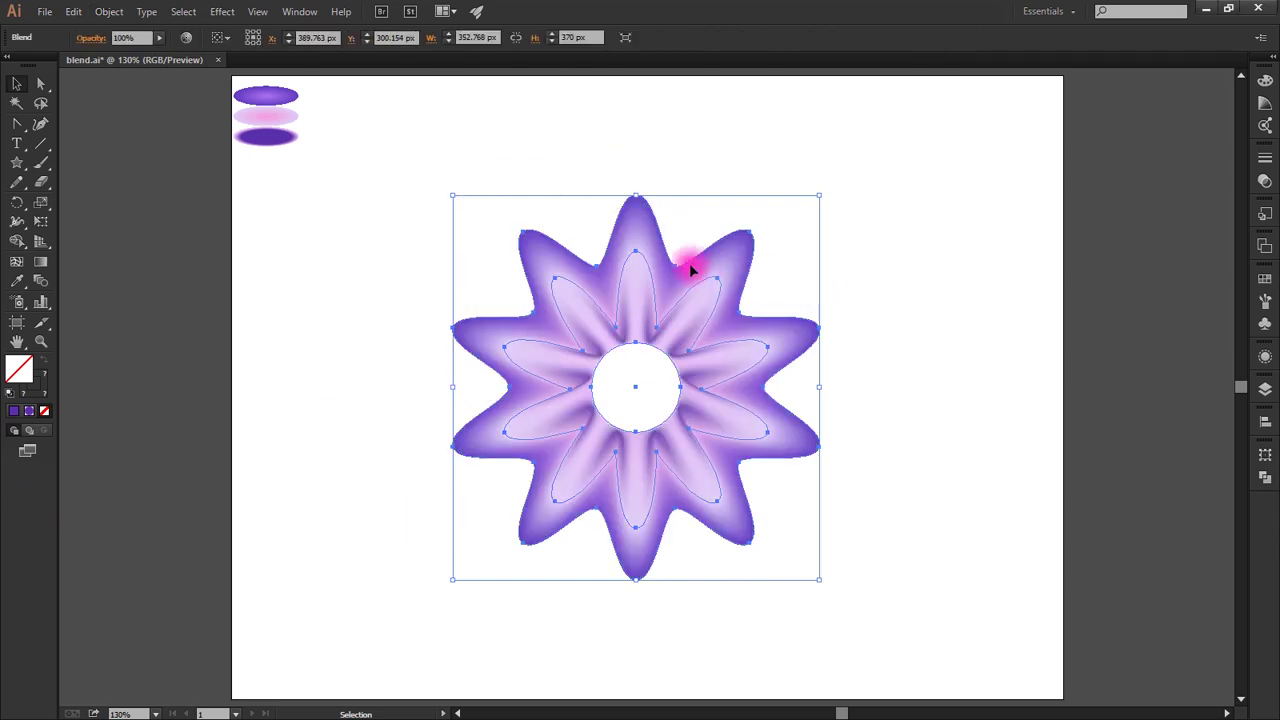
{"action": "left_click", "coordinate": [588, 202]}
{"action": "mouse_move", "coordinate": [482, 144]}
{"action": "left_mouse_down"}
{"action": "mouse_move", "coordinate": [790, 582]}
{"action": "mouse_move", "coordinate": [880, 615]}
{"action": "left_mouse_up"}
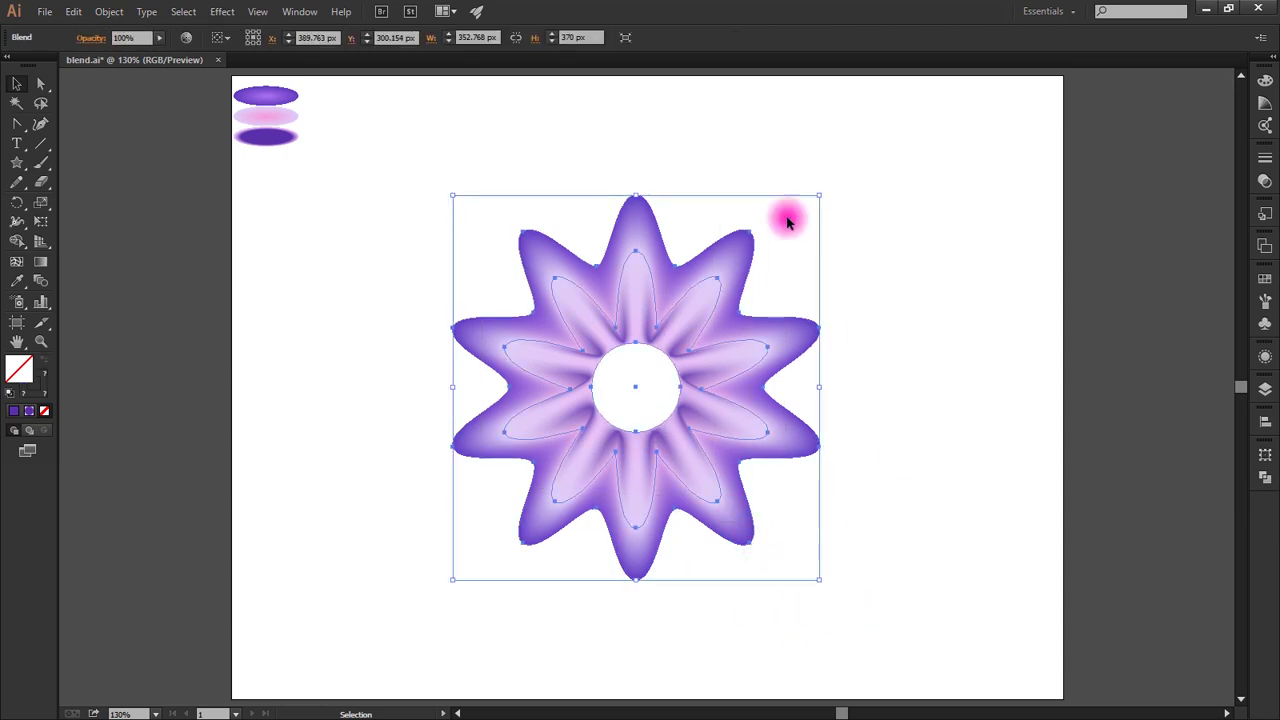
- Apply a 60% Pucker & Bloat effect to the flower blend and reselect it
{"action": "left_click", "coordinate": [222, 13]}
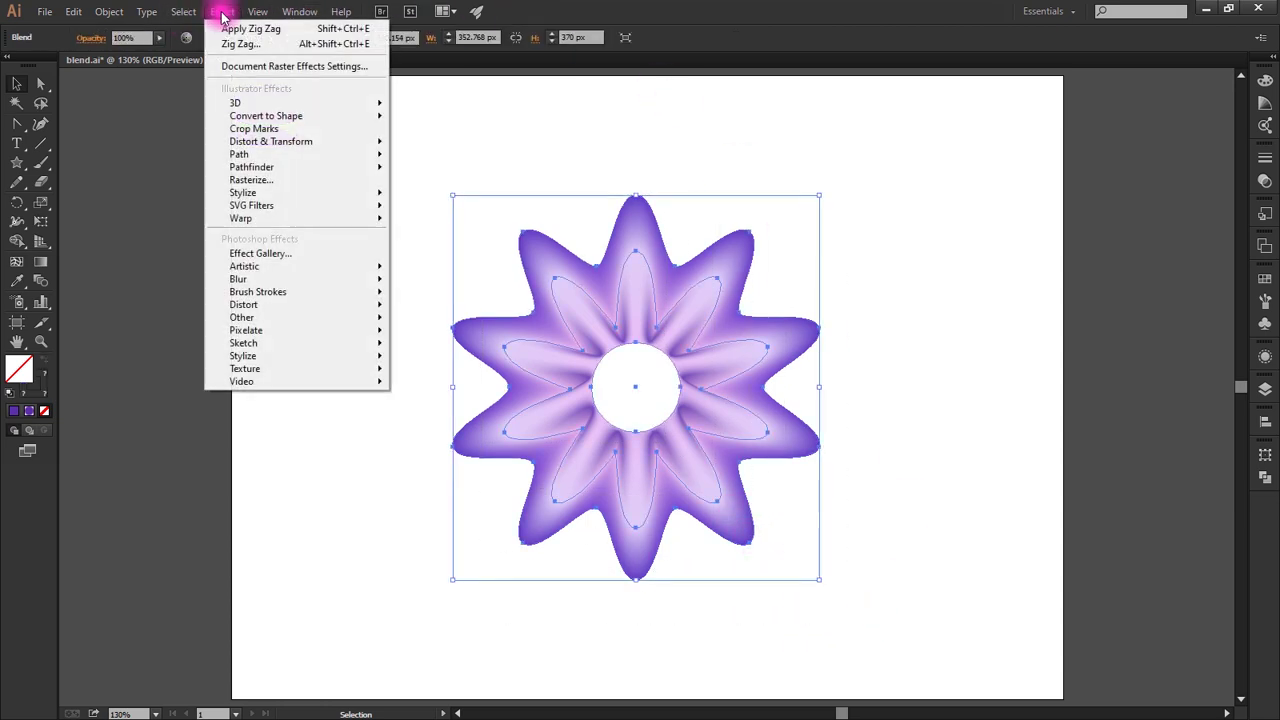
{"action": "mouse_move", "coordinate": [271, 141]}
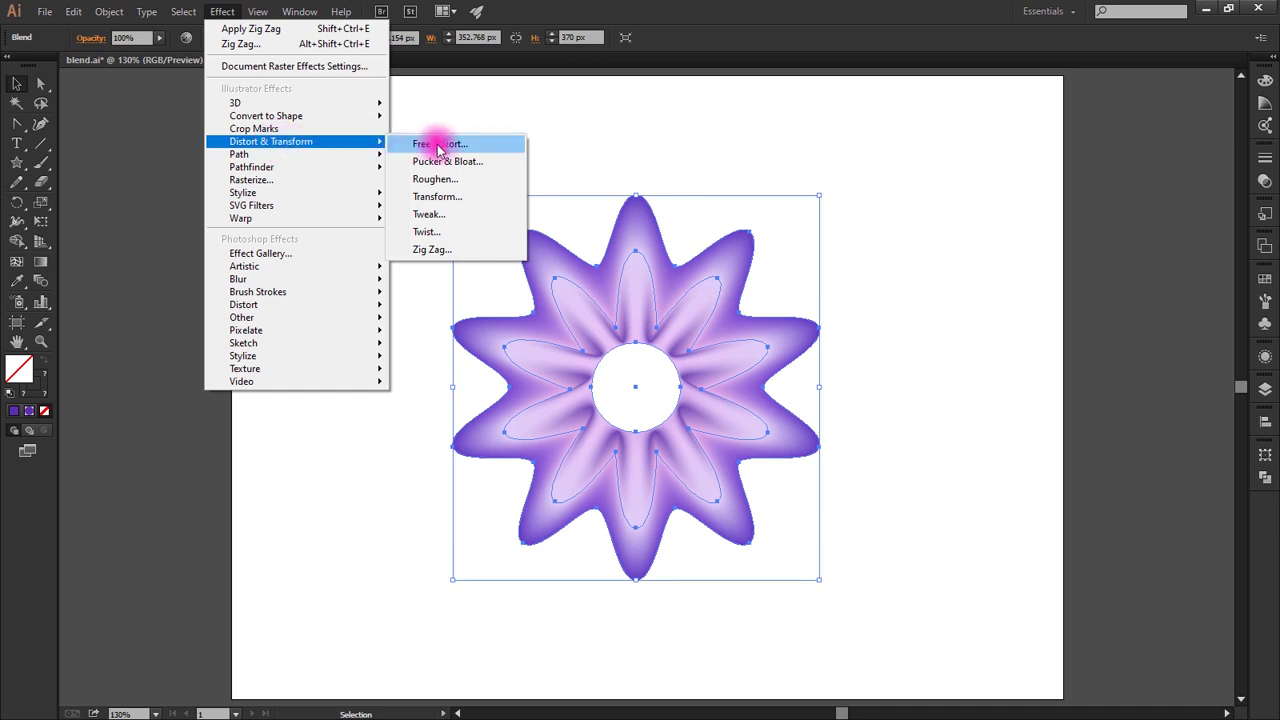
{"action": "left_click", "coordinate": [451, 165]}
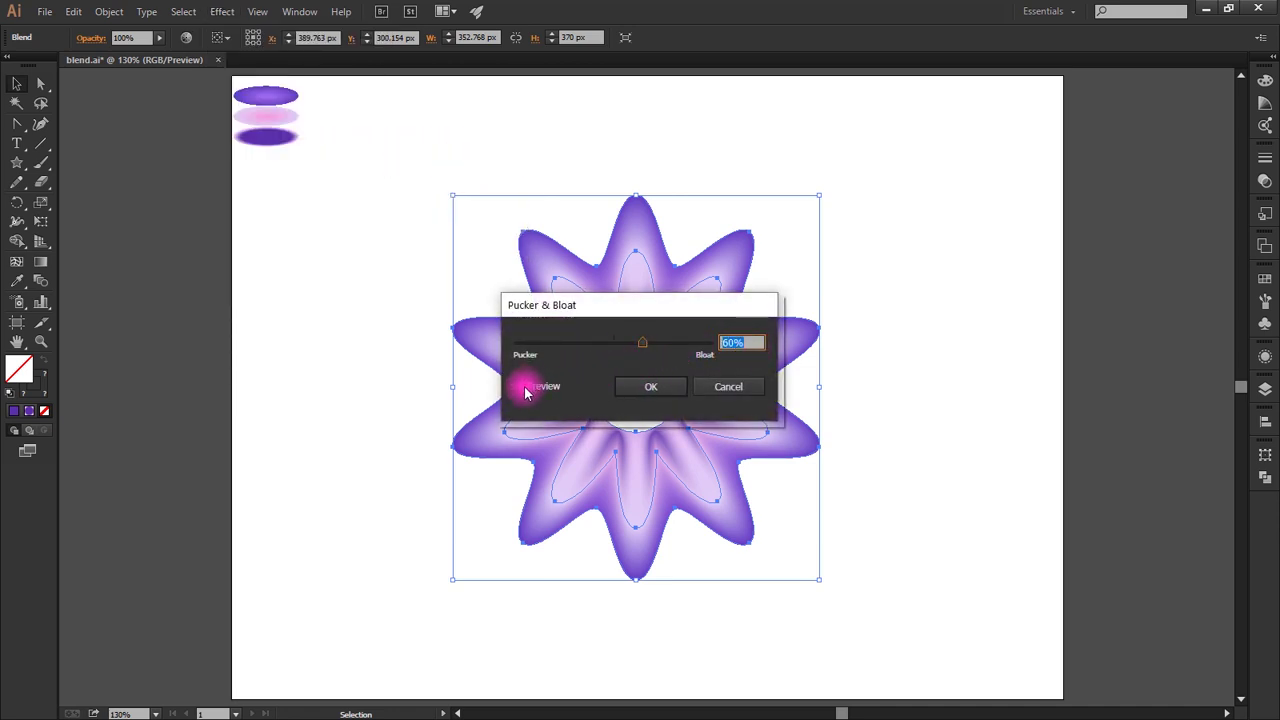
{"action": "left_click", "coordinate": [625, 386]}
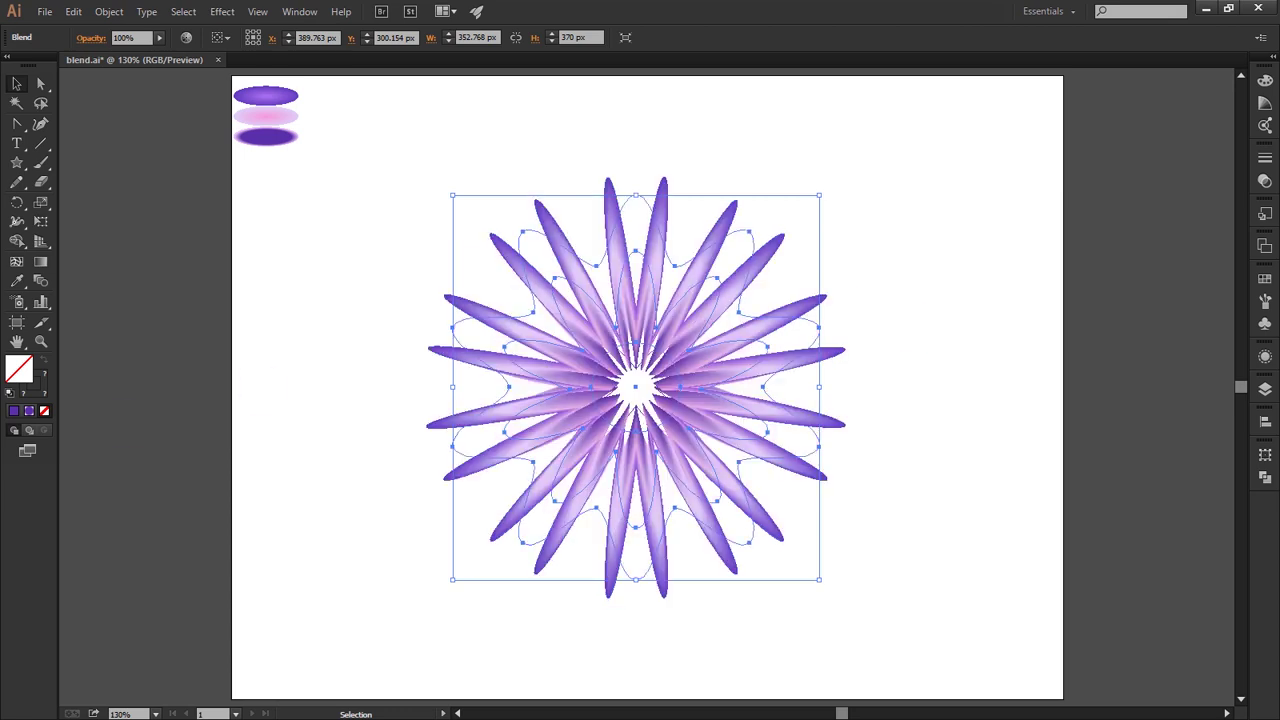
{"action": "left_click_drag", "start_coordinate": [409, 143], "coordinate": [826, 645]}
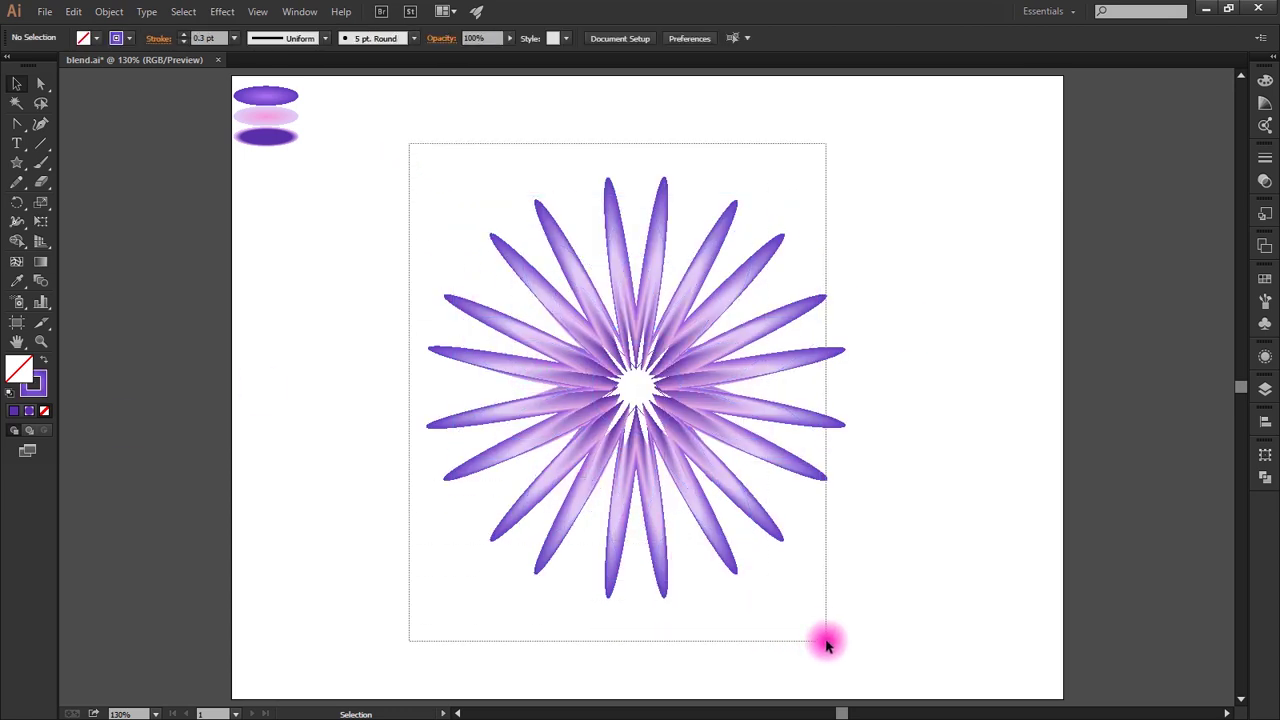
{"action": "left_click_drag", "start_coordinate": [826, 645], "coordinate": [826, 645]}
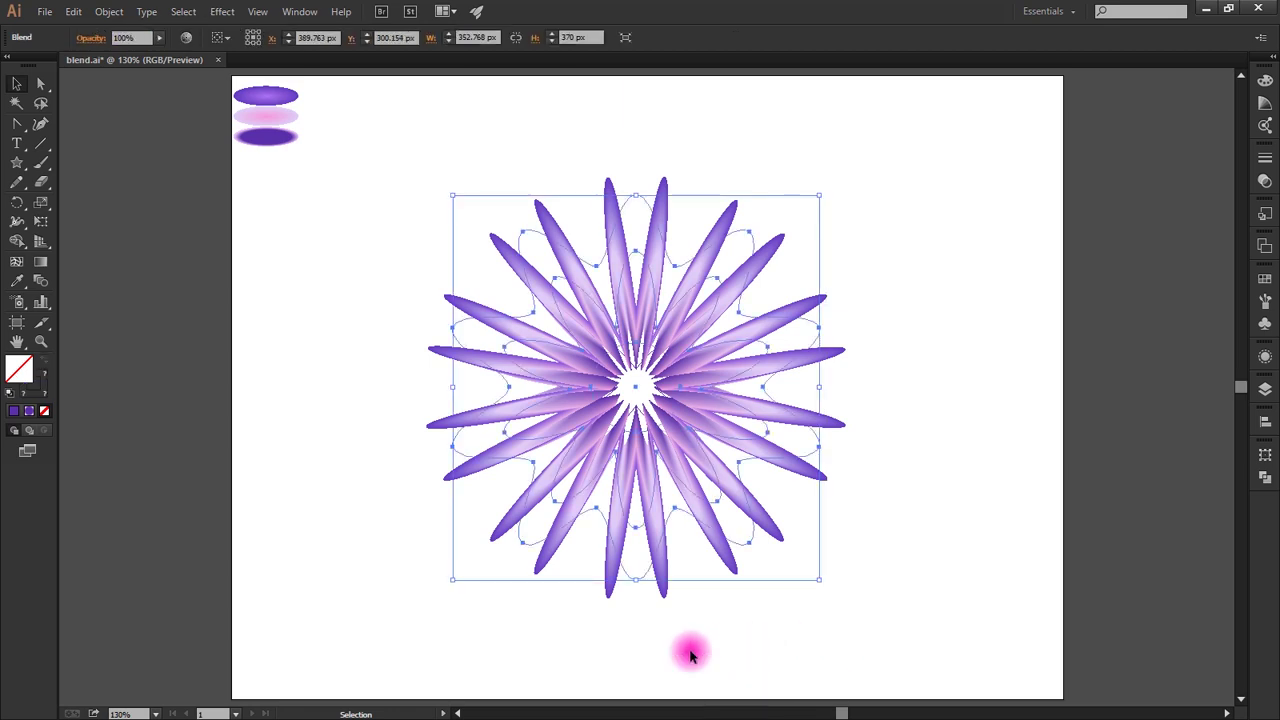
- Apply a smooth Zig Zag effect with 15 px size and 7 ridges to the flower
{"action": "left_click", "coordinate": [221, 12]}
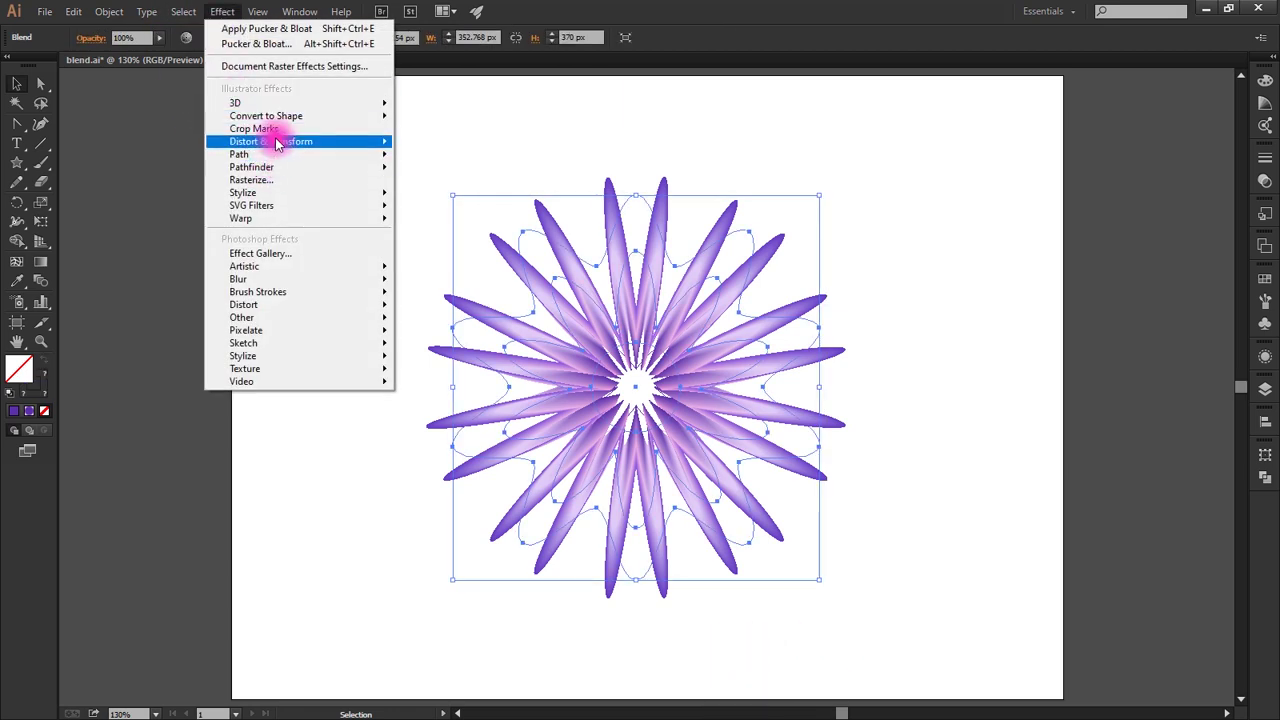
{"action": "mouse_move", "coordinate": [271, 141]}
{"action": "left_click", "coordinate": [479, 250]}
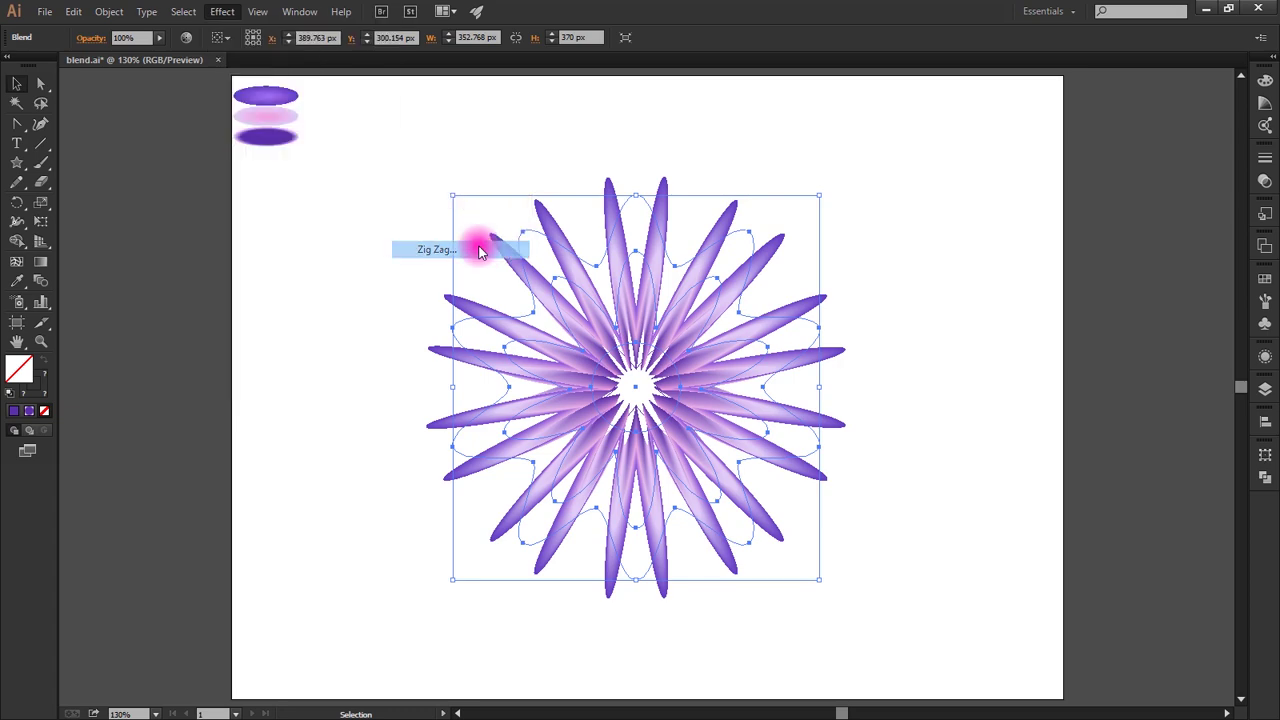
{"action": "left_click_drag", "start_coordinate": [757, 301], "coordinate": [669, 303]}
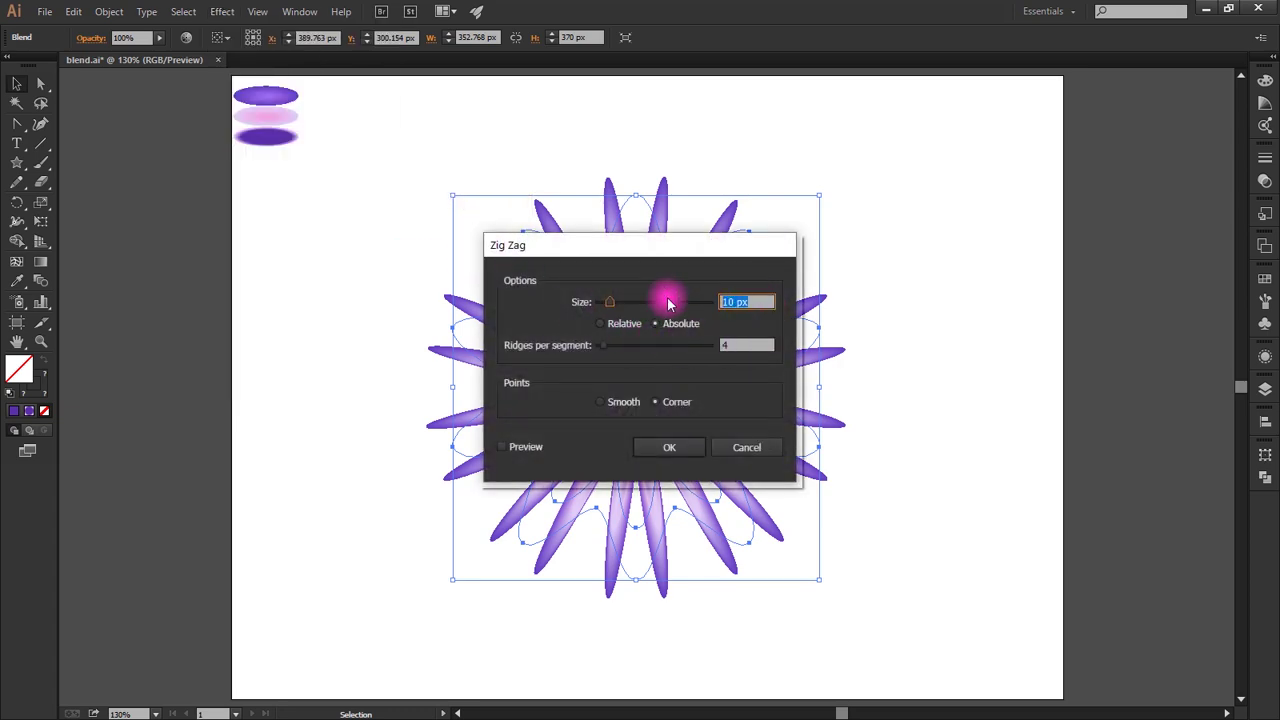
{"action": "type", "text": "15"}
{"action": "left_click_drag", "start_coordinate": [751, 343], "coordinate": [648, 354]}
{"action": "type", "text": "7"}
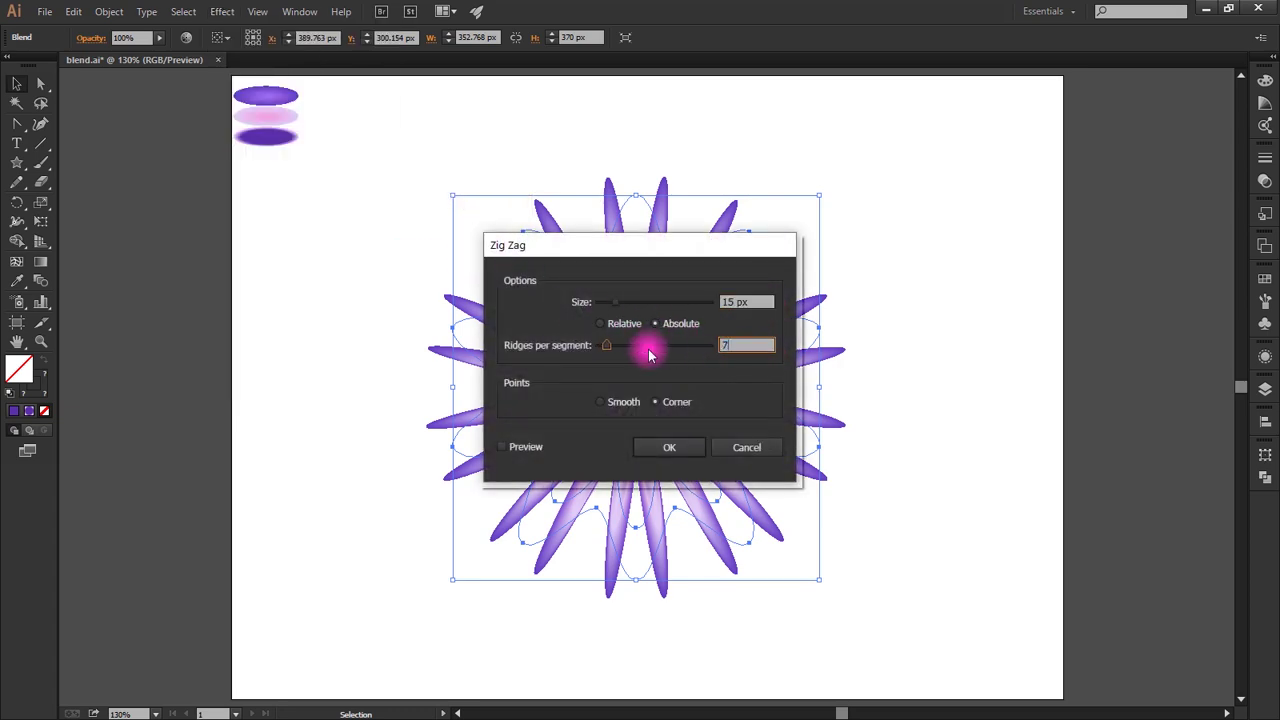
{"action": "left_click", "coordinate": [603, 400]}
{"action": "left_click", "coordinate": [662, 446]}
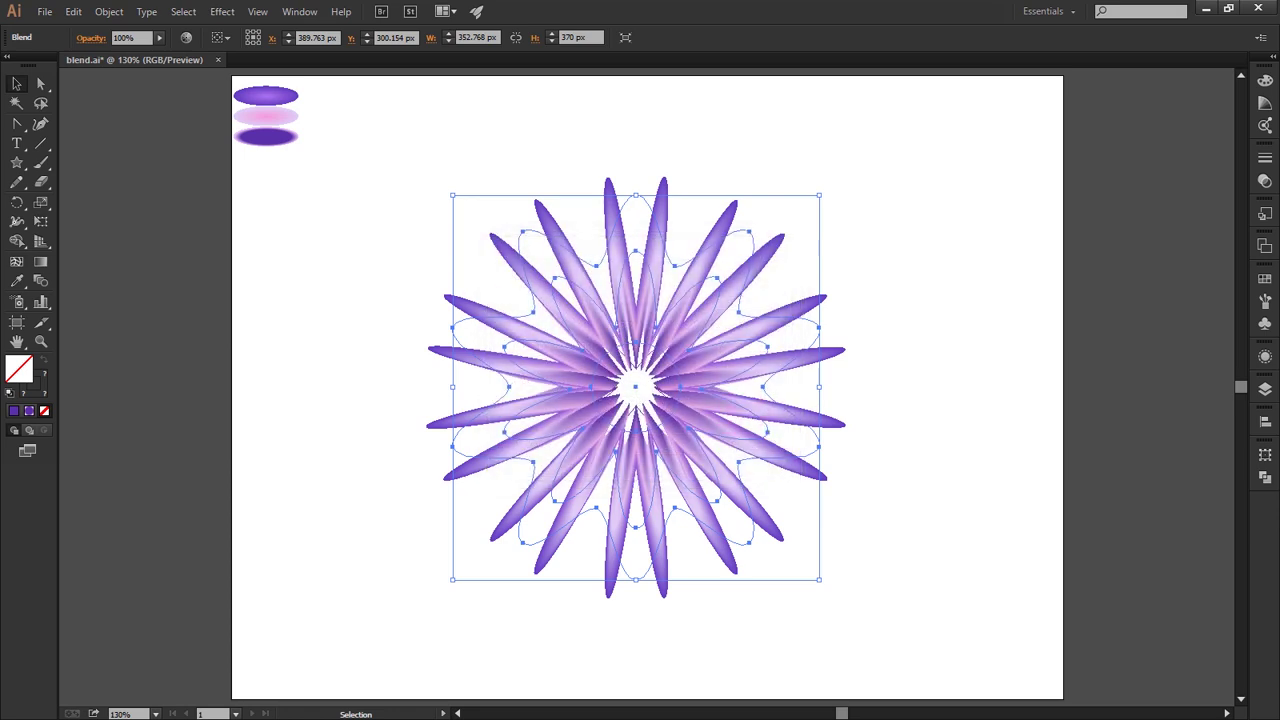
- Reselect the flower blend, then deselect everything
{"action": "left_click", "coordinate": [300, 420]}
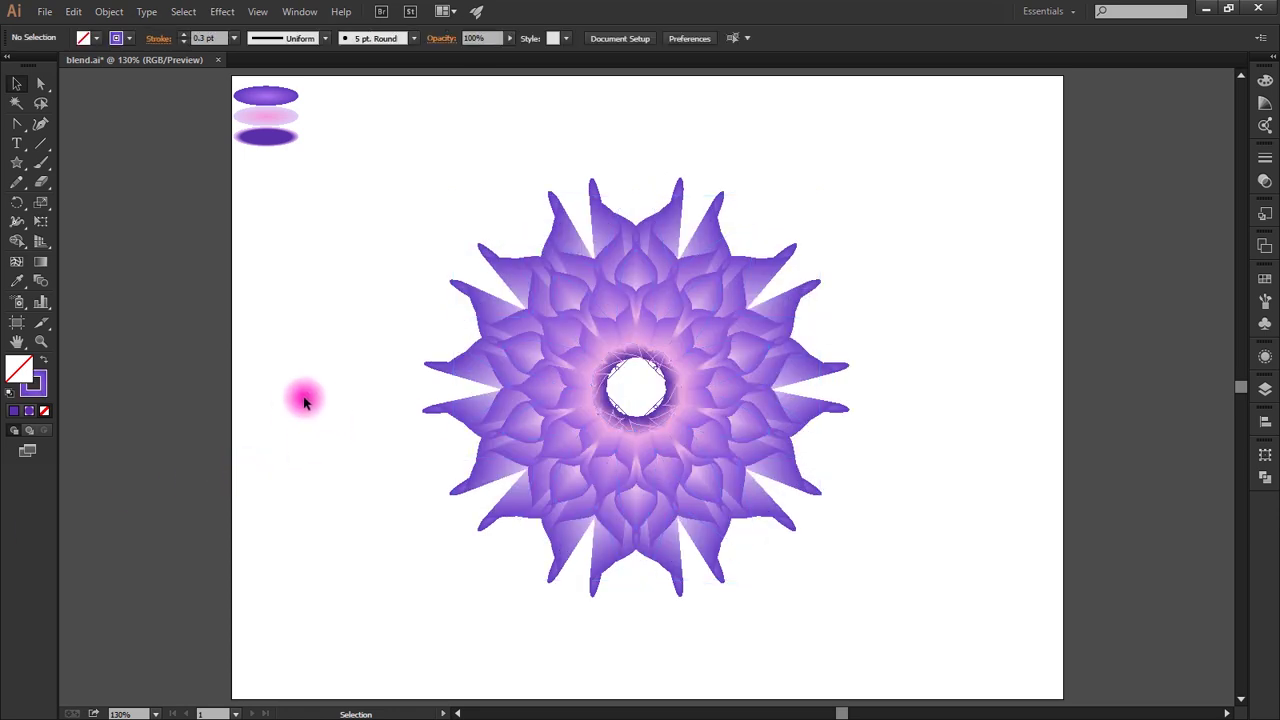
{"action": "left_click_drag", "start_coordinate": [366, 214], "coordinate": [790, 568]}
{"action": "left_click", "coordinate": [909, 371]}
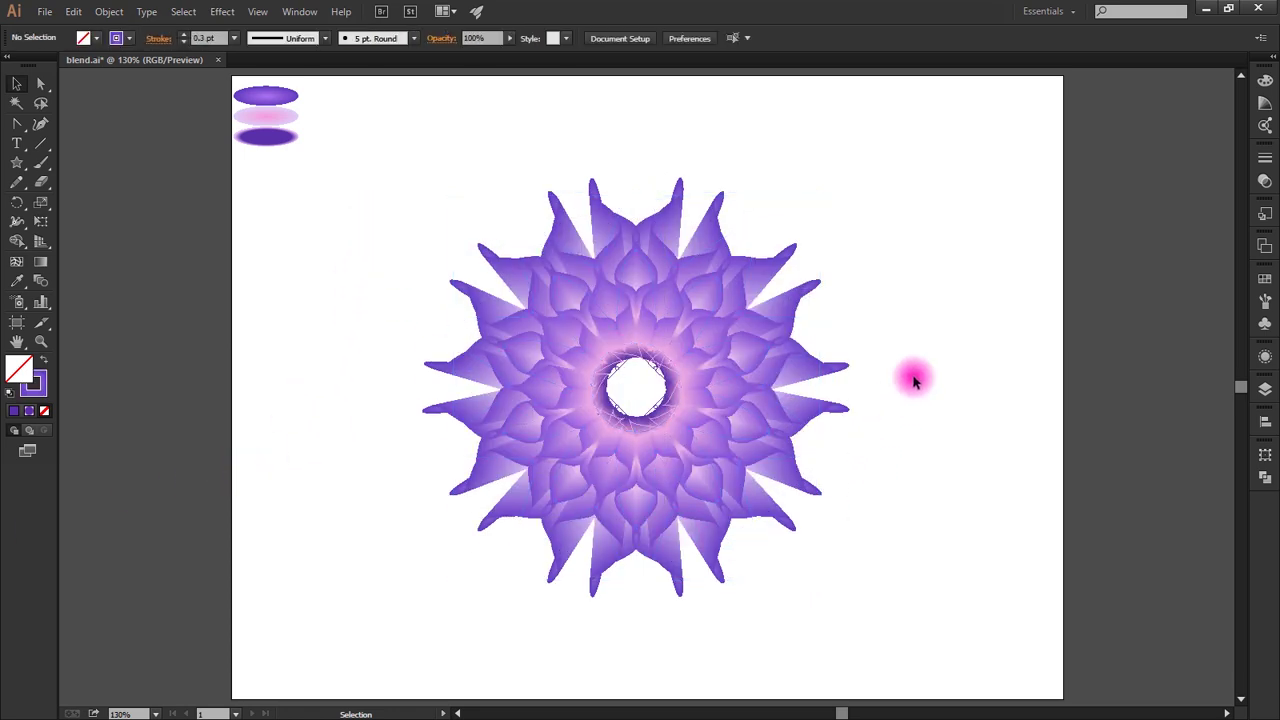
{"action": "left_click", "coordinate": [669, 427]}
{"action": "key", "text": "ctrl+shift+a"}
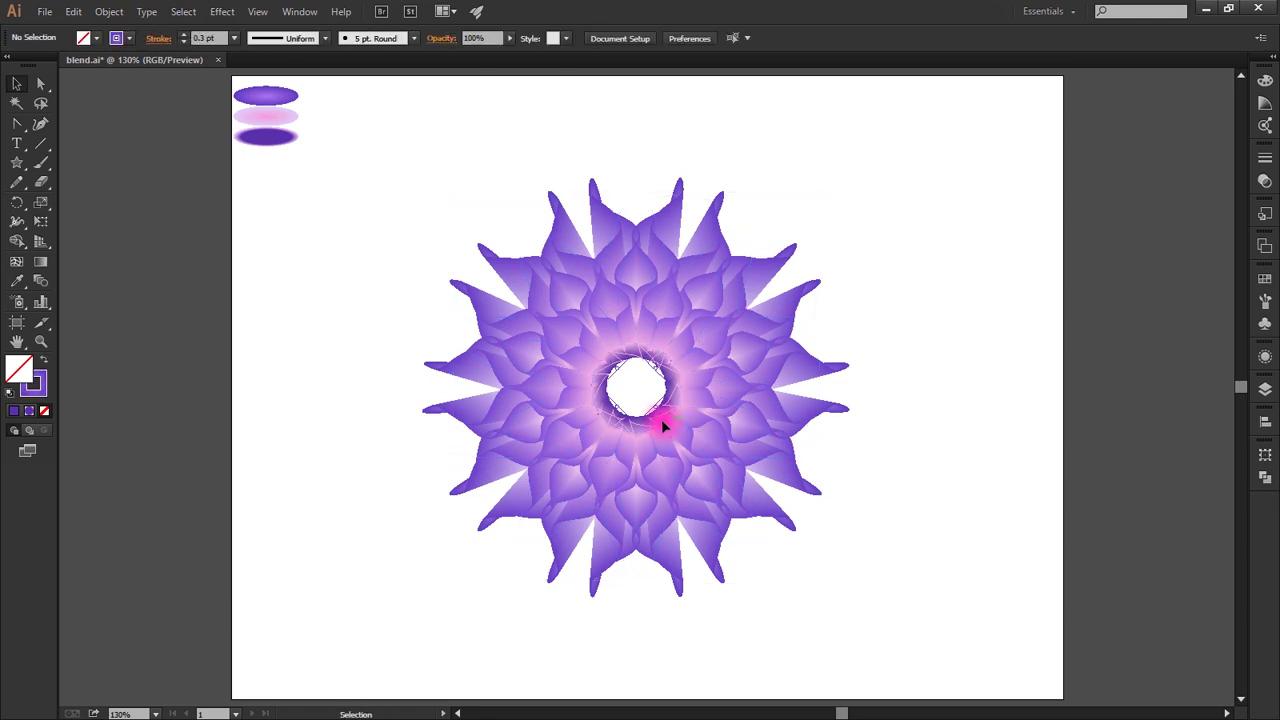
- Draw a 70 px circle at the flower's centre
{"action": "mouse_move", "coordinate": [634, 418]}
{"action": "left_mouse_down"}
{"action": "mouse_move", "coordinate": [563, 334]}
{"action": "mouse_move", "coordinate": [606, 423]}
{"action": "mouse_move", "coordinate": [620, 403]}
{"action": "left_mouse_up"}
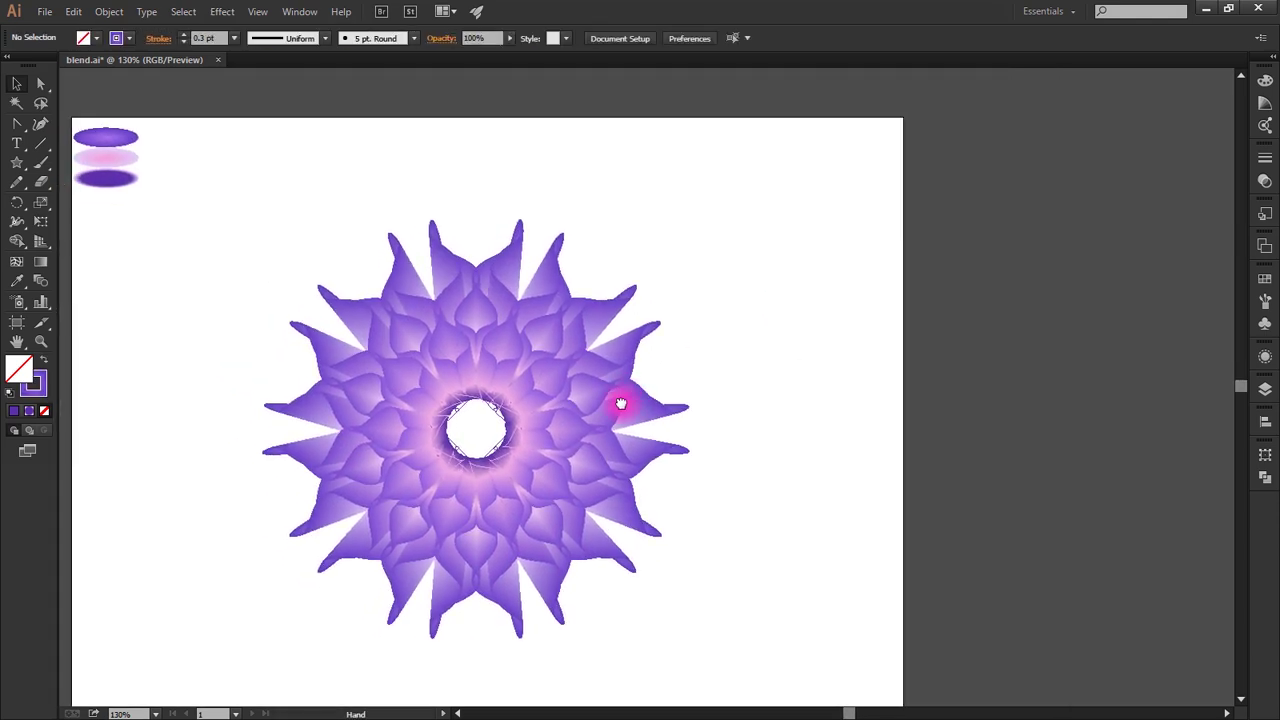
{"action": "left_click_drag", "start_coordinate": [391, 409], "coordinate": [523, 376]}
{"action": "left_click_drag", "start_coordinate": [22, 167], "coordinate": [75, 200]}
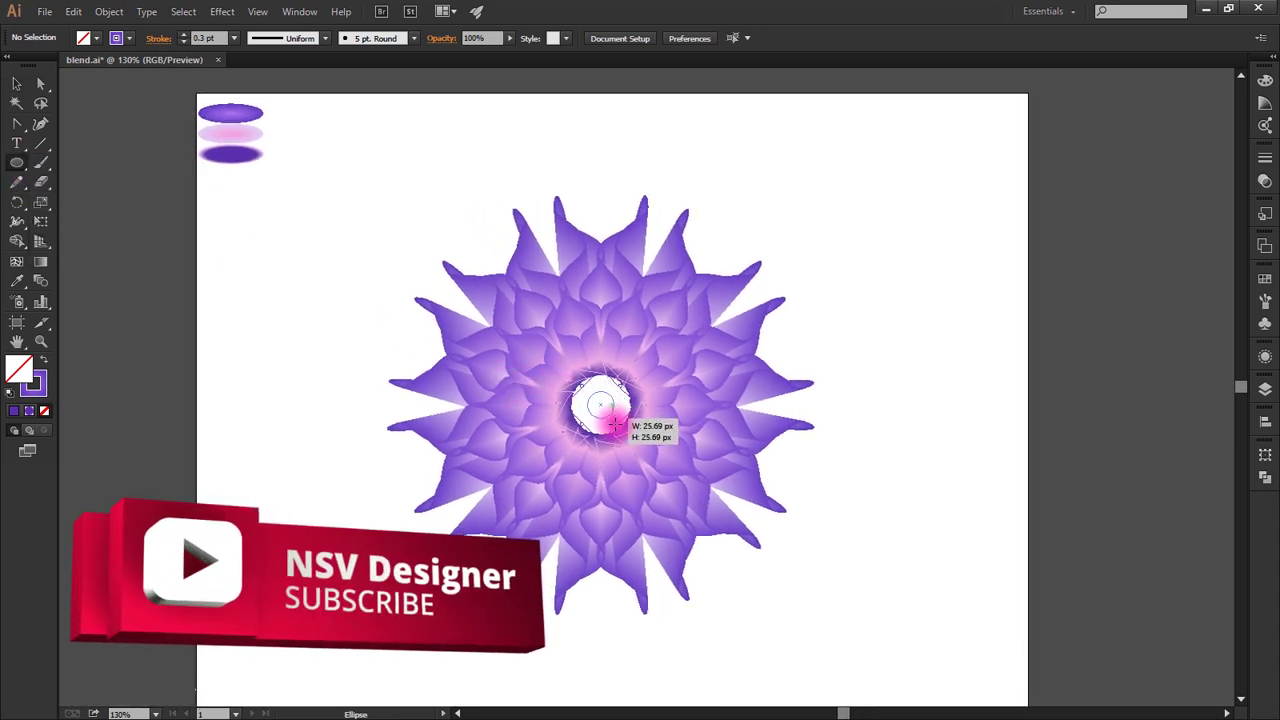
{"action": "left_click_drag", "start_coordinate": [602, 404], "coordinate": [625, 439]}
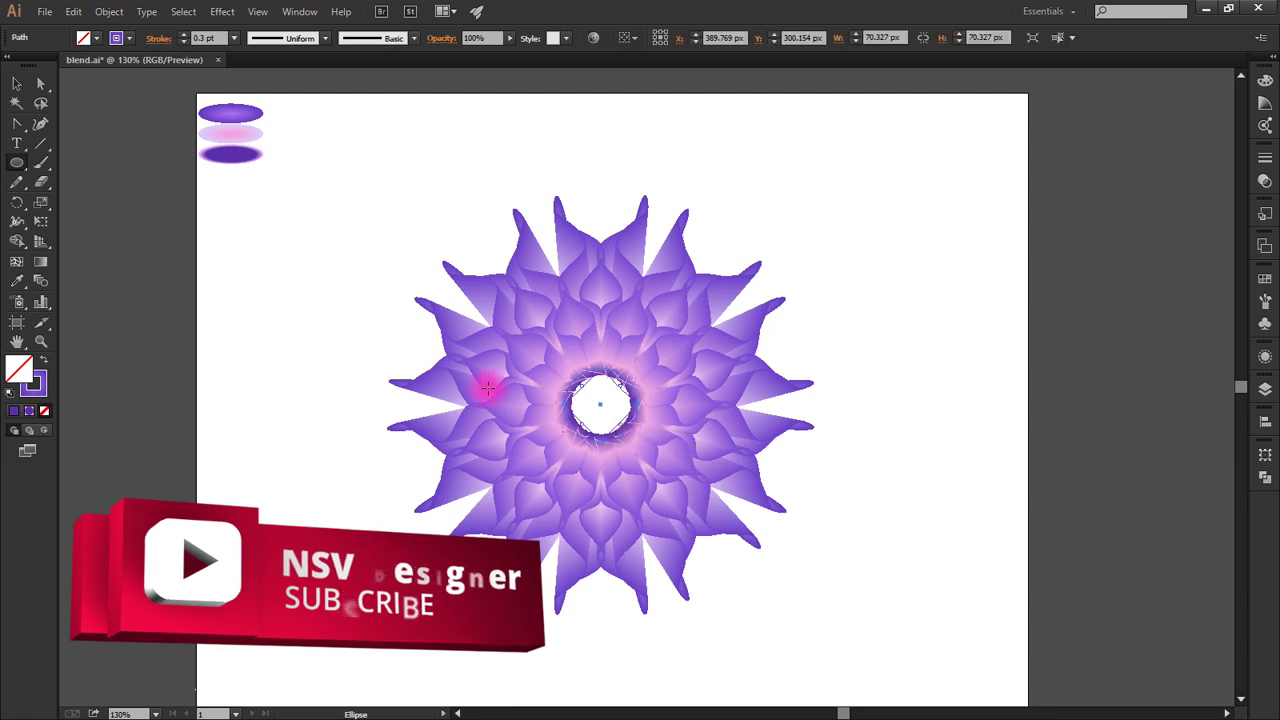
- Fill the circle with the dark purple gradient sampled from the bottom swatch ellipse
{"action": "left_click", "coordinate": [41, 361]}
{"action": "key", "text": "i"}
{"action": "left_click", "coordinate": [214, 153]}
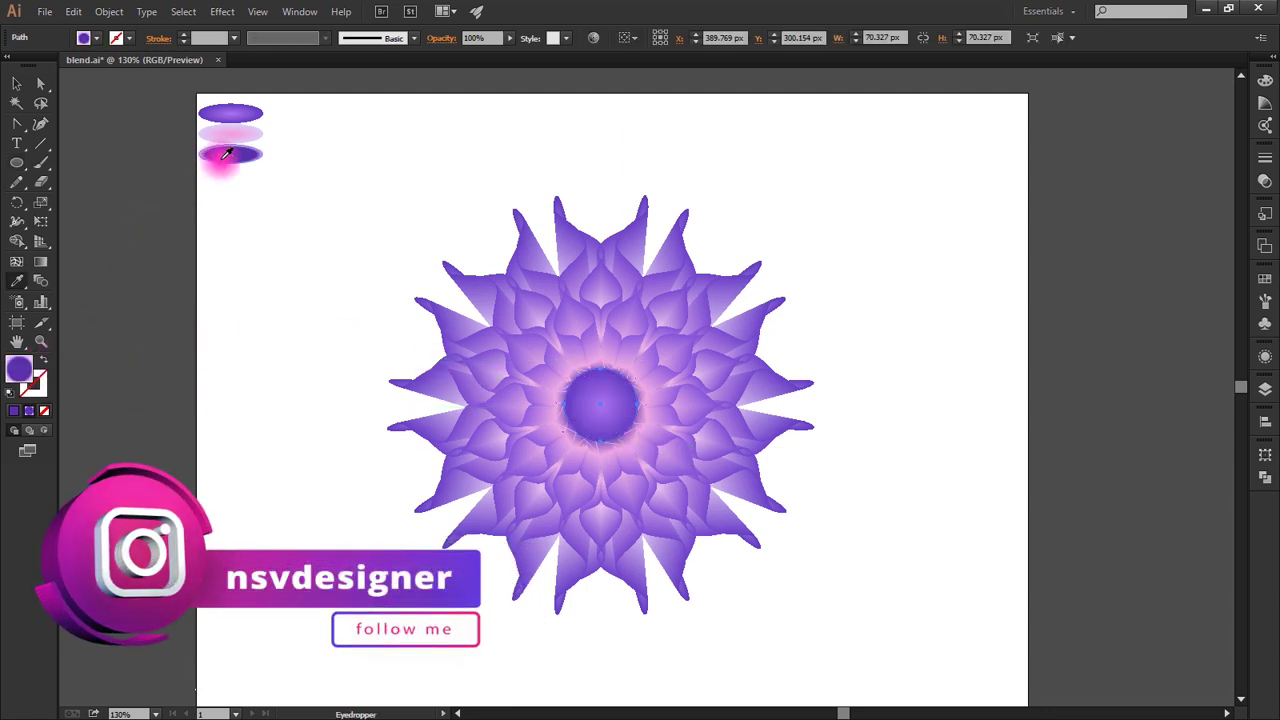
{"action": "left_click", "coordinate": [16, 84]}
{"action": "left_click", "coordinate": [262, 464]}
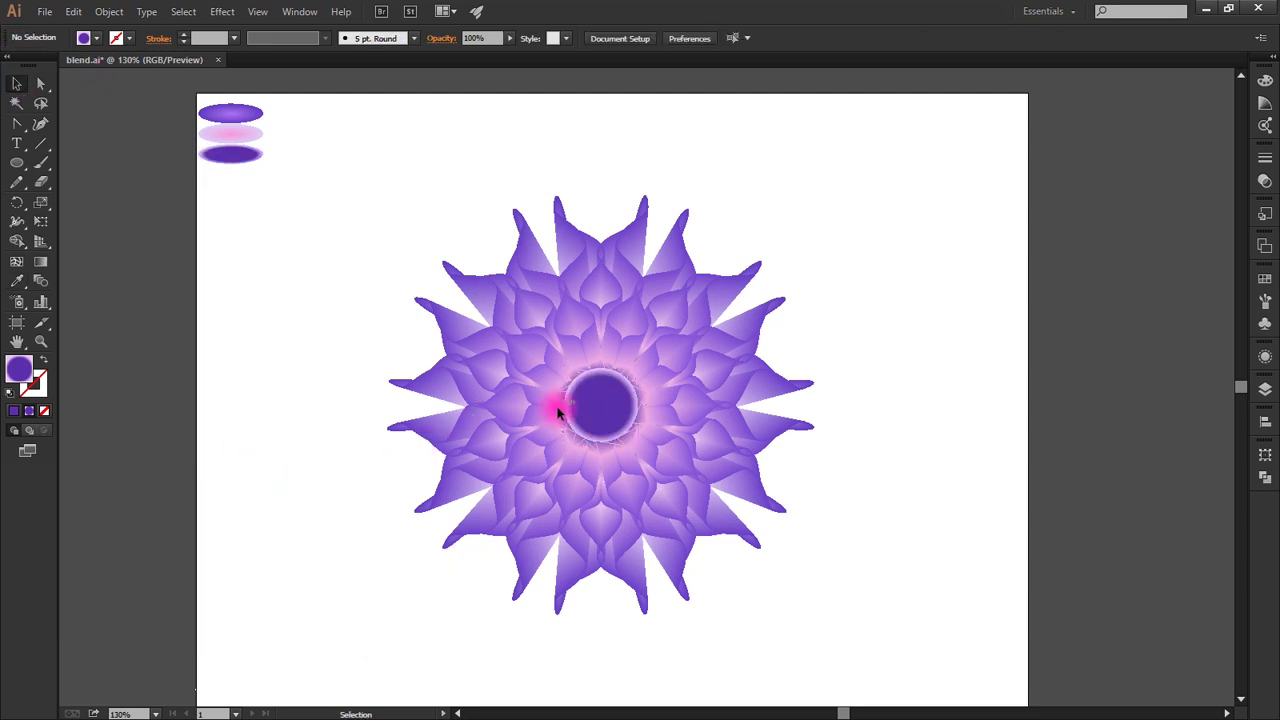
{"action": "left_click", "coordinate": [596, 403]}
- Zoom in on the centre circle and show its gradient controls
{"action": "key", "text": "ctrl+plus"}
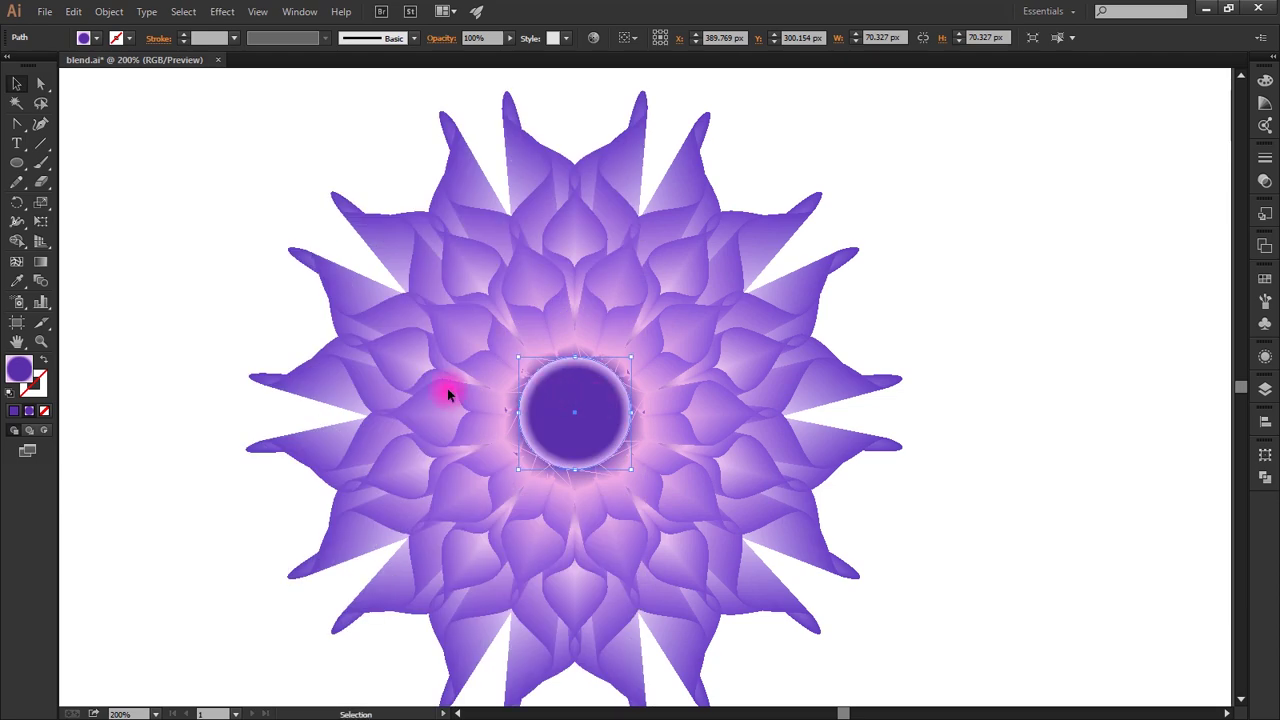
{"action": "left_click", "coordinate": [250, 12]}
{"action": "left_click", "coordinate": [320, 43]}
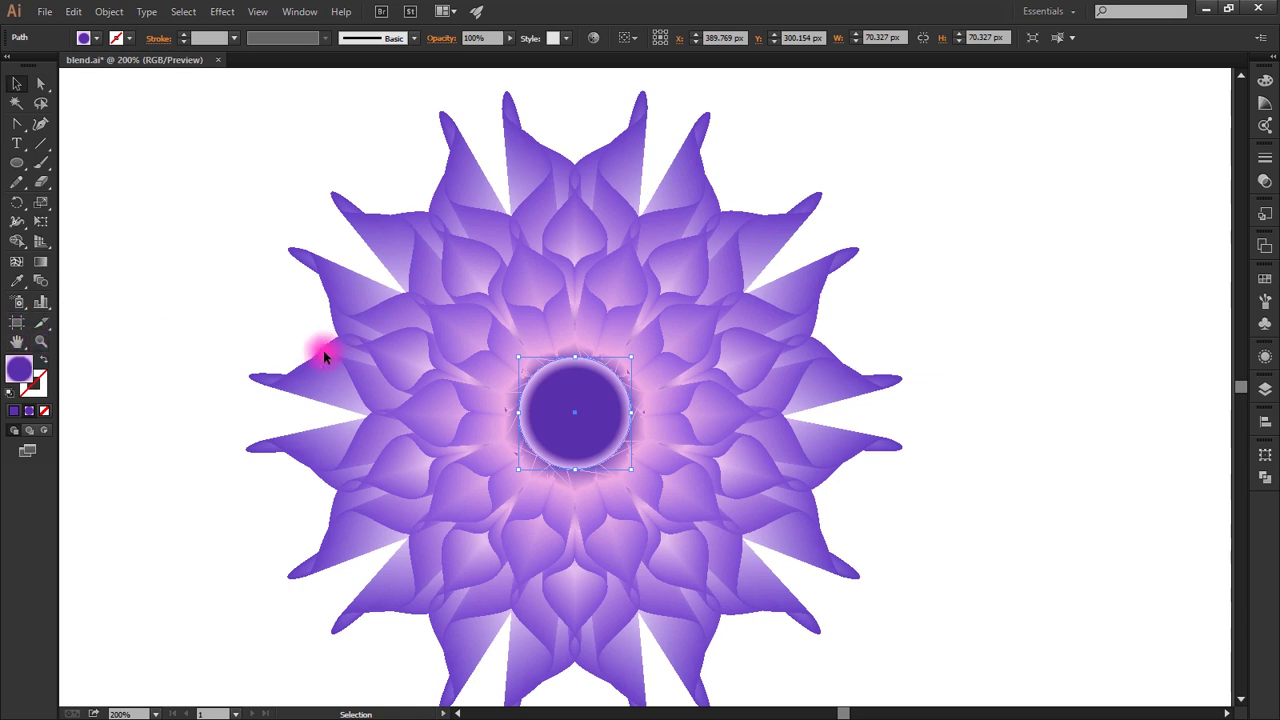
{"action": "key", "text": "g"}
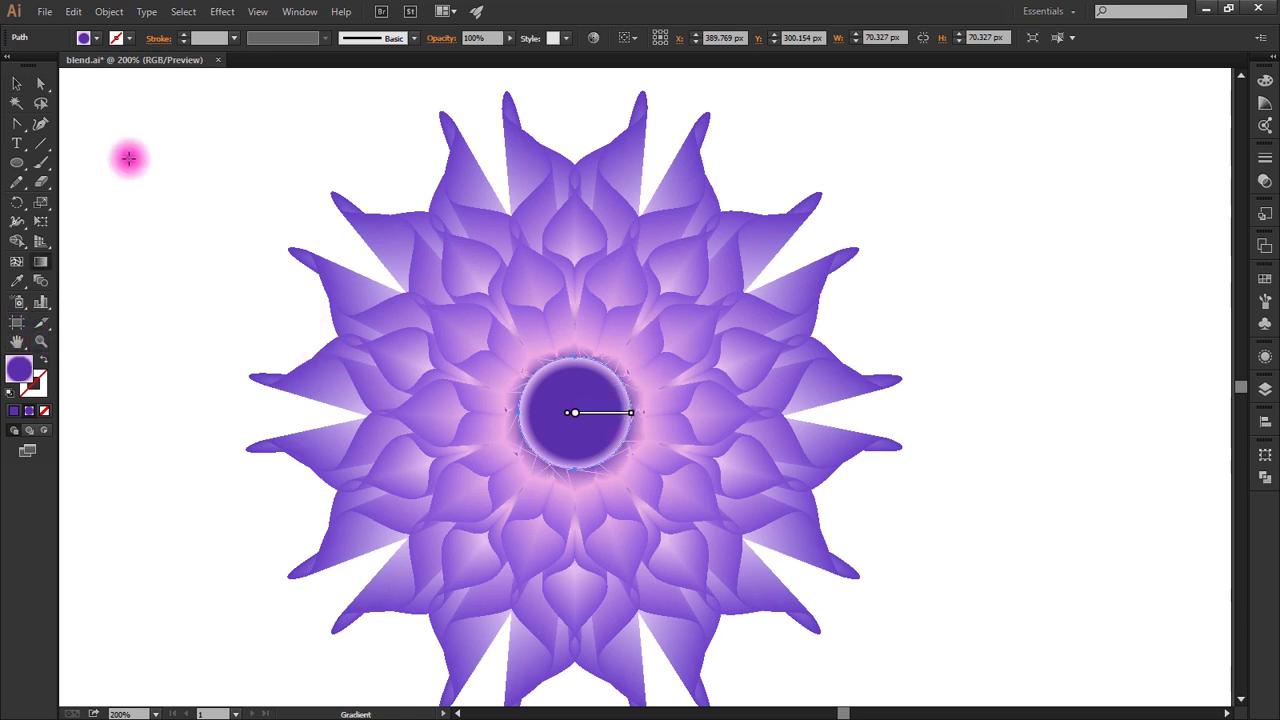
- Send the centre circle to the back behind the petals, then view at 100%
{"action": "left_click", "coordinate": [22, 95]}
{"action": "right_click", "coordinate": [579, 380]}
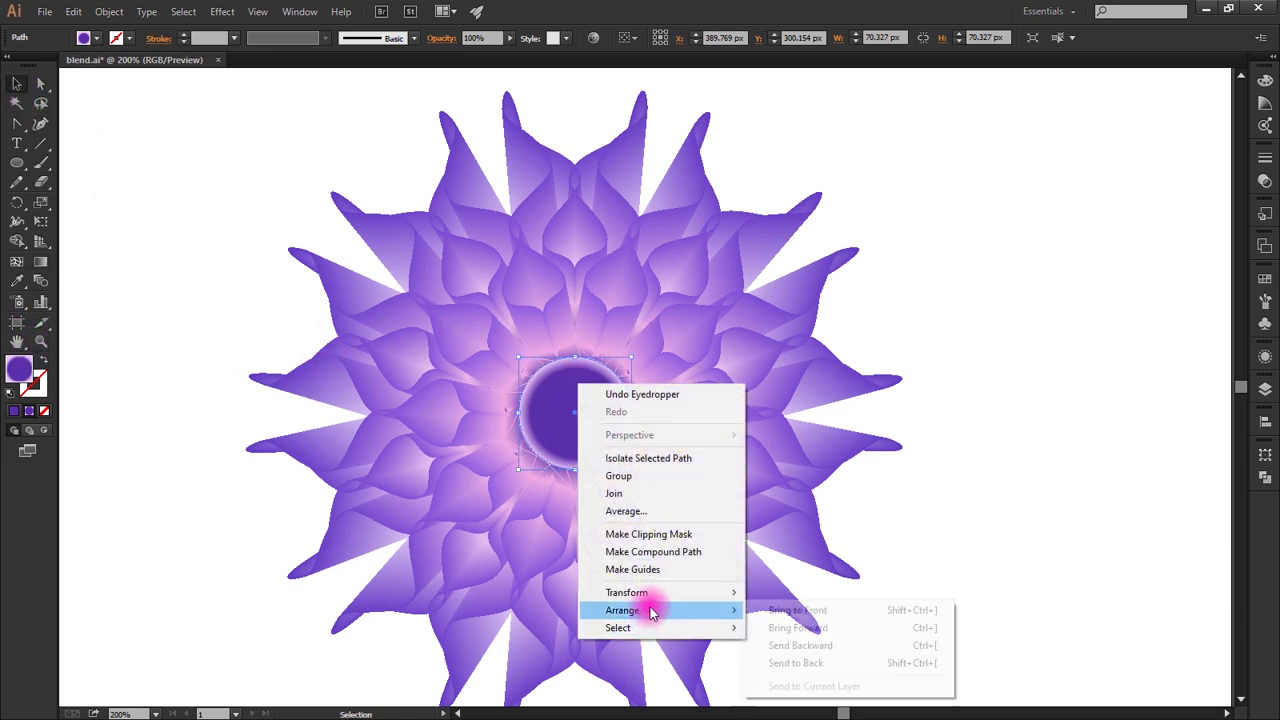
{"action": "left_click", "coordinate": [862, 663]}
{"action": "left_click", "coordinate": [900, 530]}
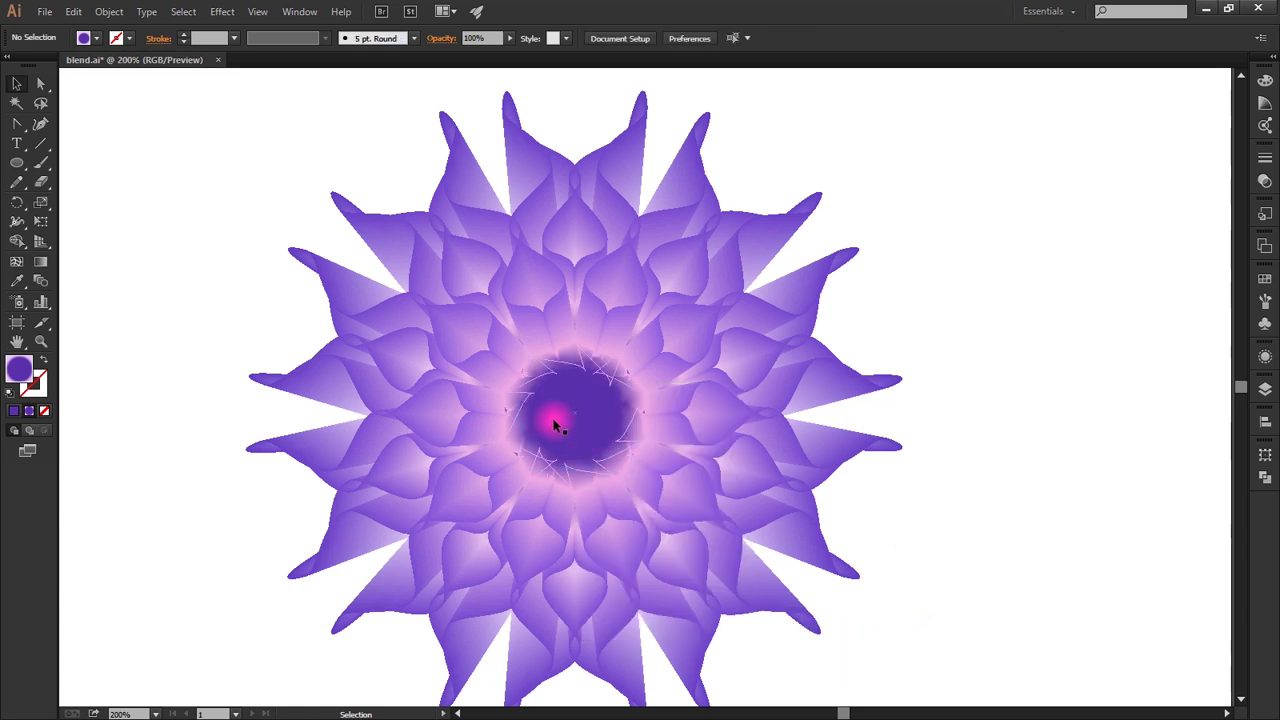
{"action": "left_click", "coordinate": [557, 420]}
{"action": "left_click", "coordinate": [991, 280]}
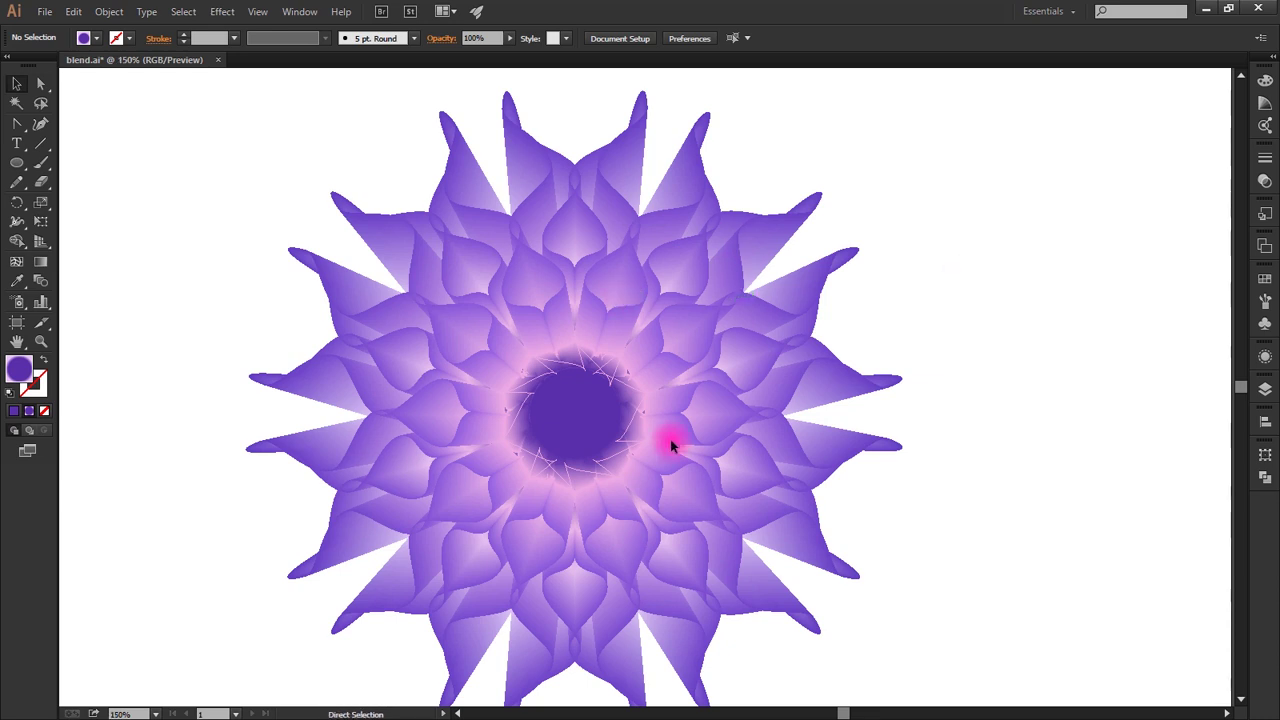
{"action": "key", "text": "ctrl+1"}
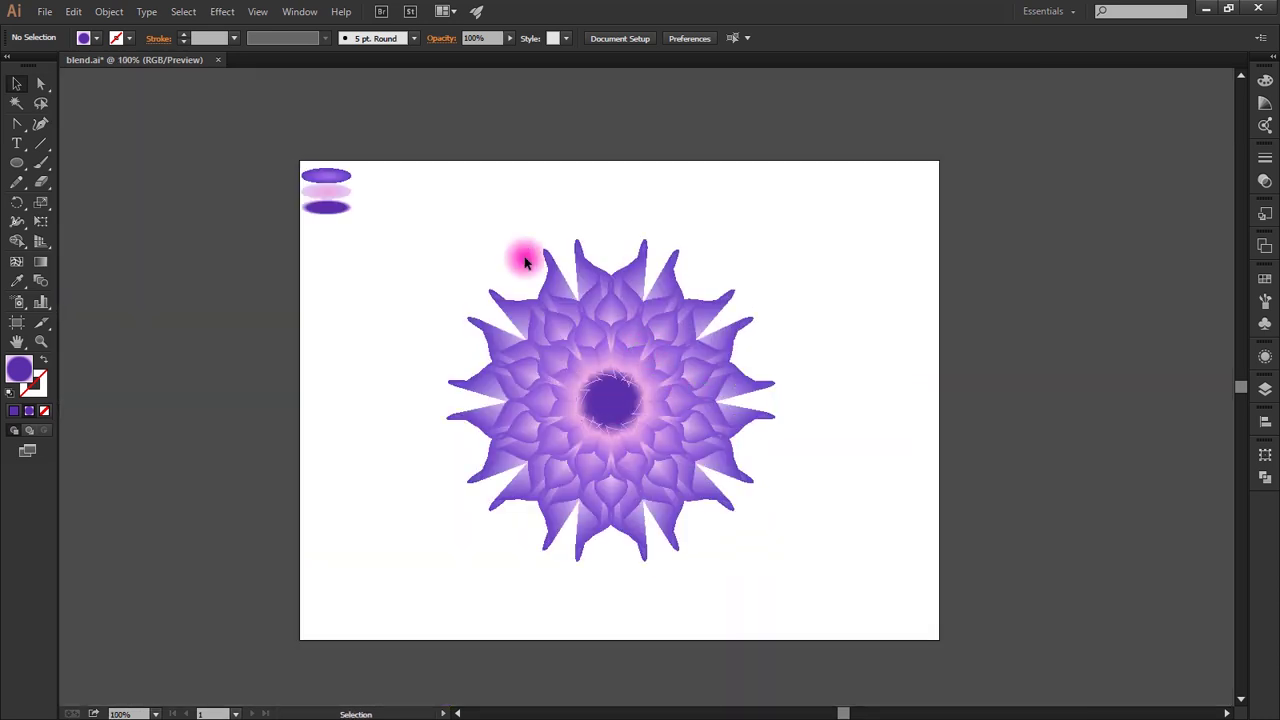